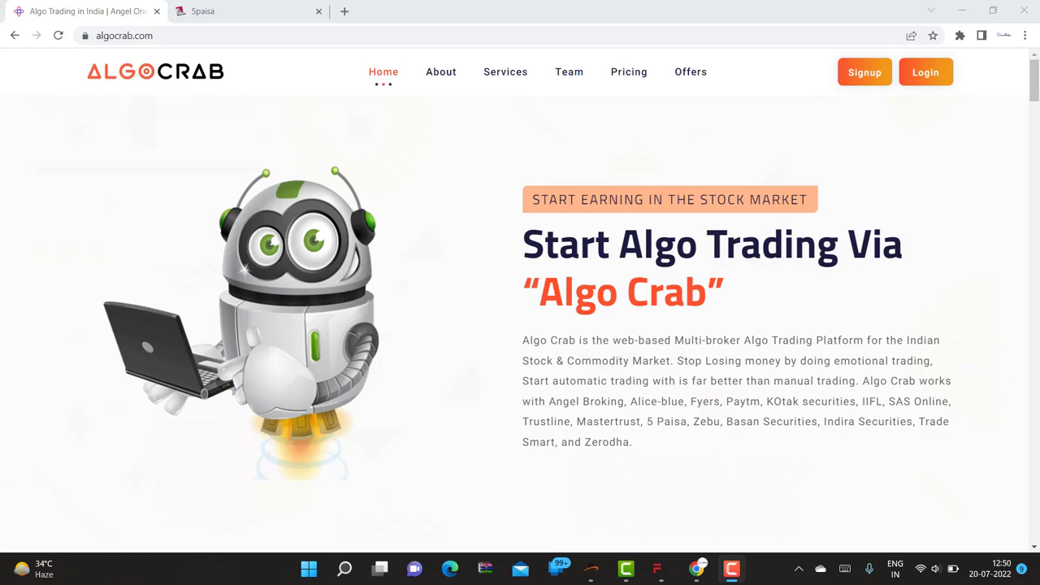
# Step: Log in to the existing Algocrab account with a saved e-mail address and account password
pyautogui.click(868, 76)
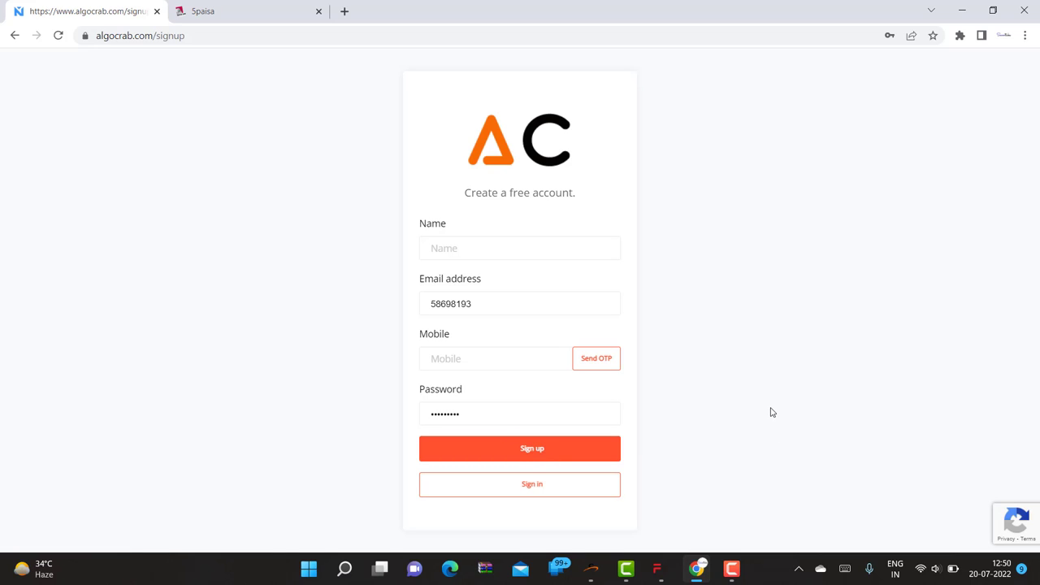
pyautogui.click(542, 488)
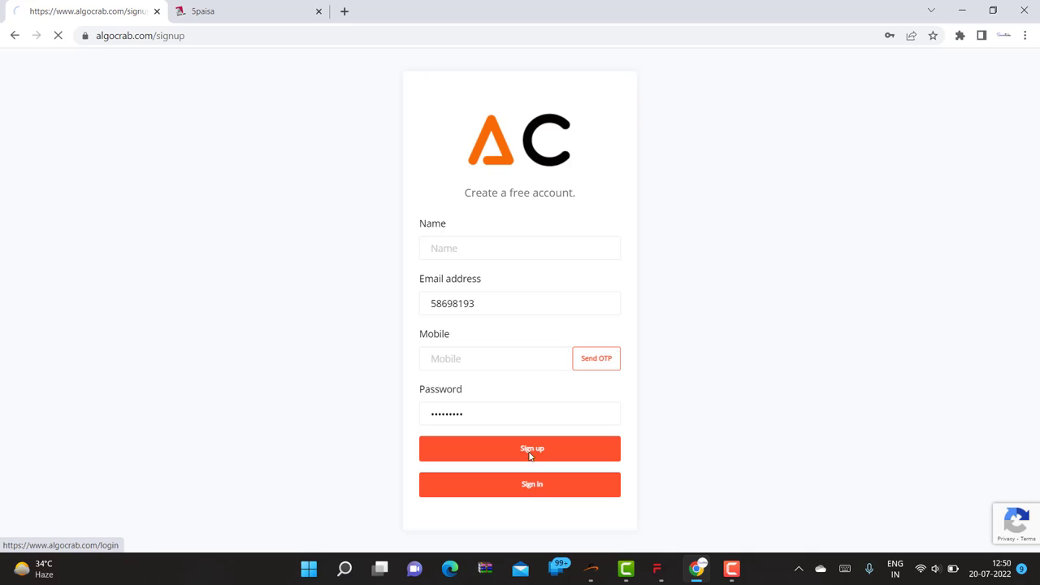
pyautogui.click(497, 294)
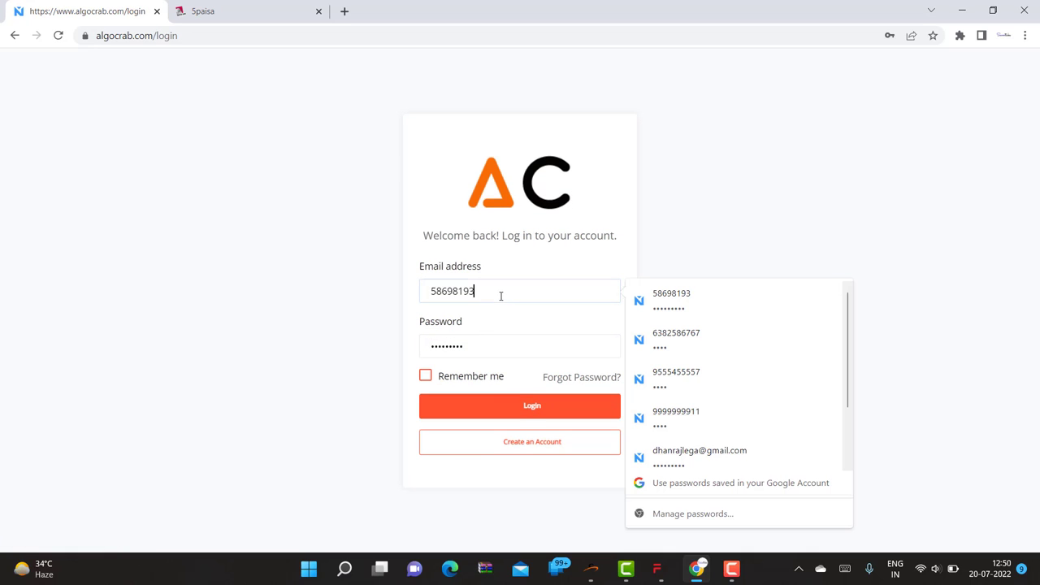
pyautogui.scroll(-1, 706, 416)
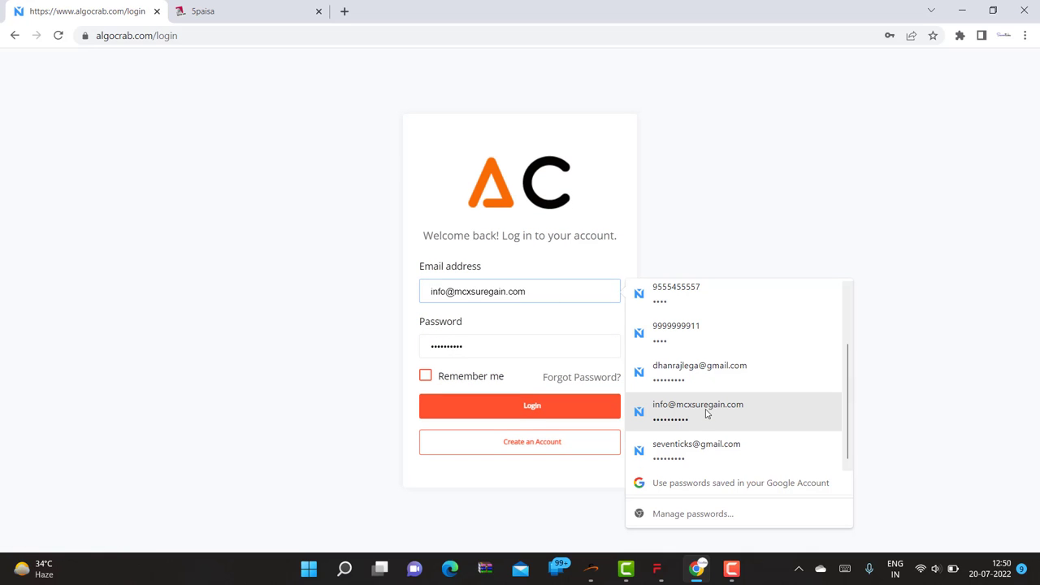
pyautogui.click(697, 448)
pyautogui.click(508, 406)
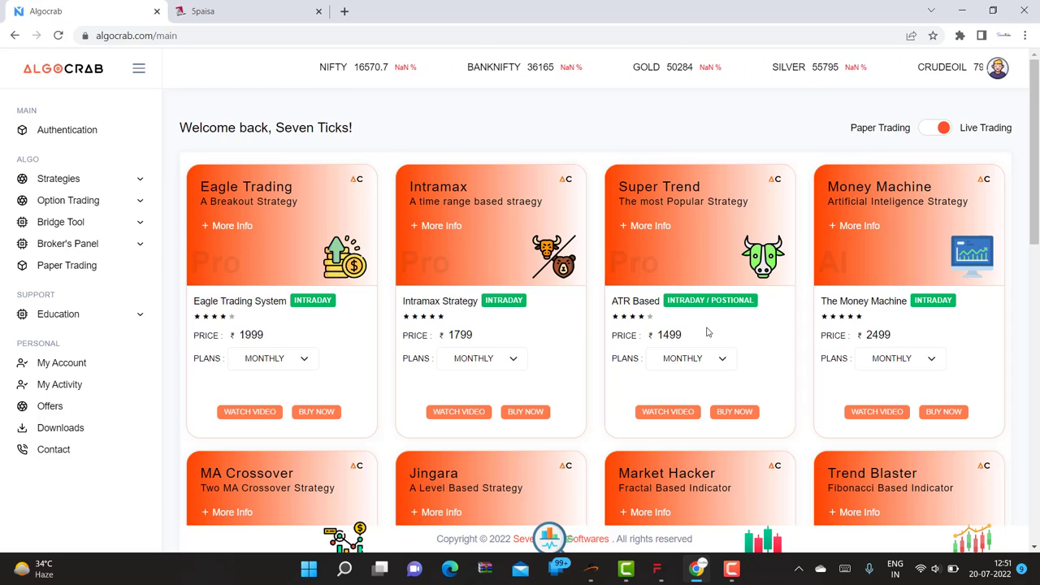
# Step: Open the strategies Heatmap and load the results for the Money Machine strategy
pyautogui.scroll(-6, 707, 332)
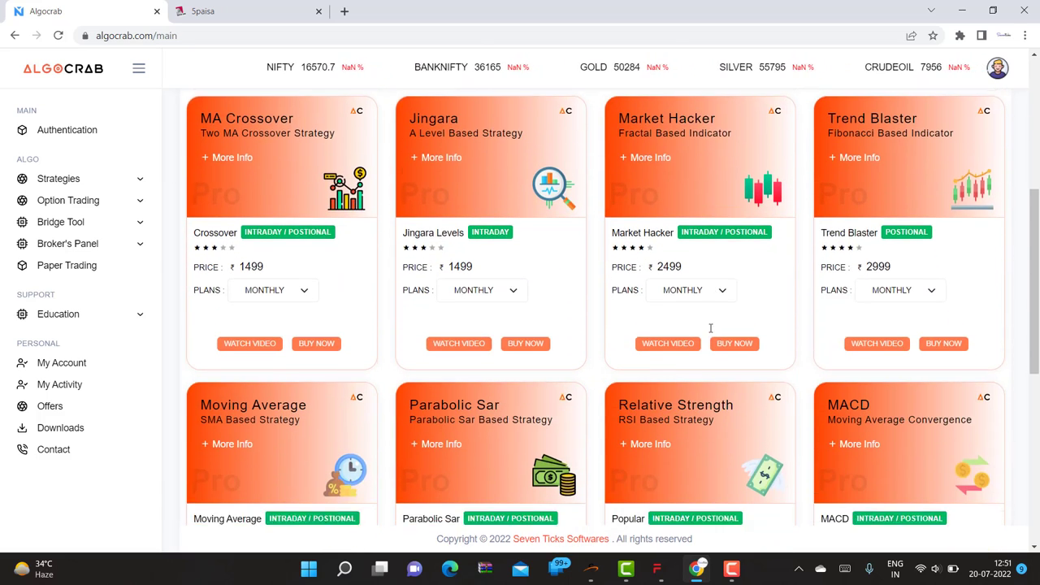
pyautogui.scroll(-2, 710, 332)
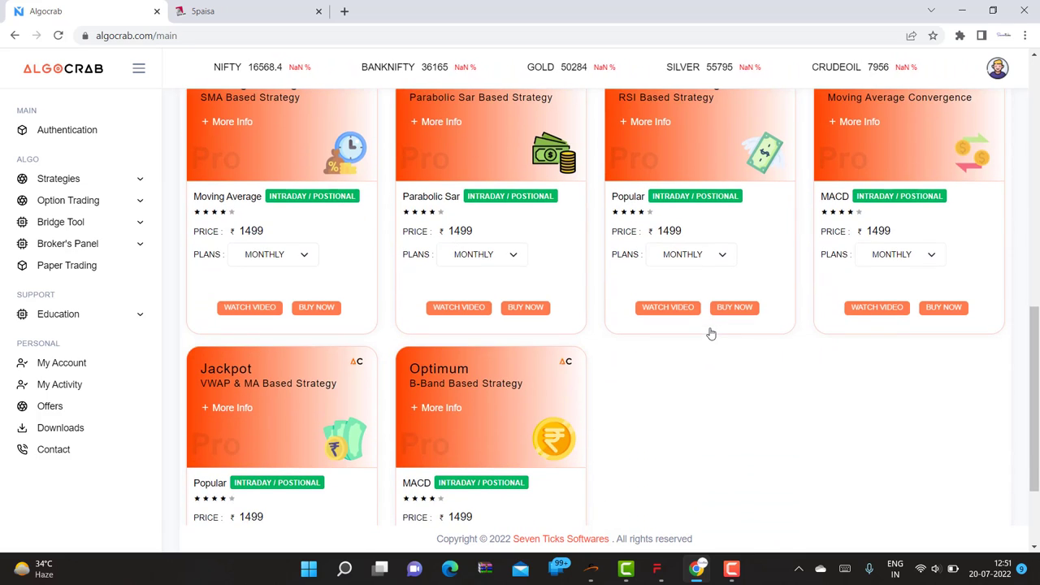
pyautogui.scroll(8, 710, 333)
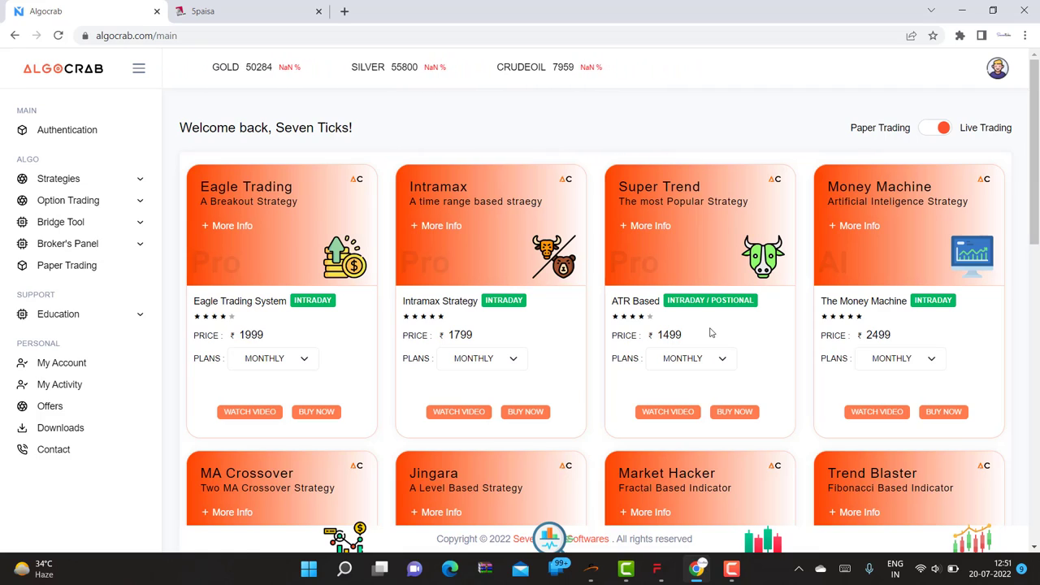
pyautogui.click(70, 180)
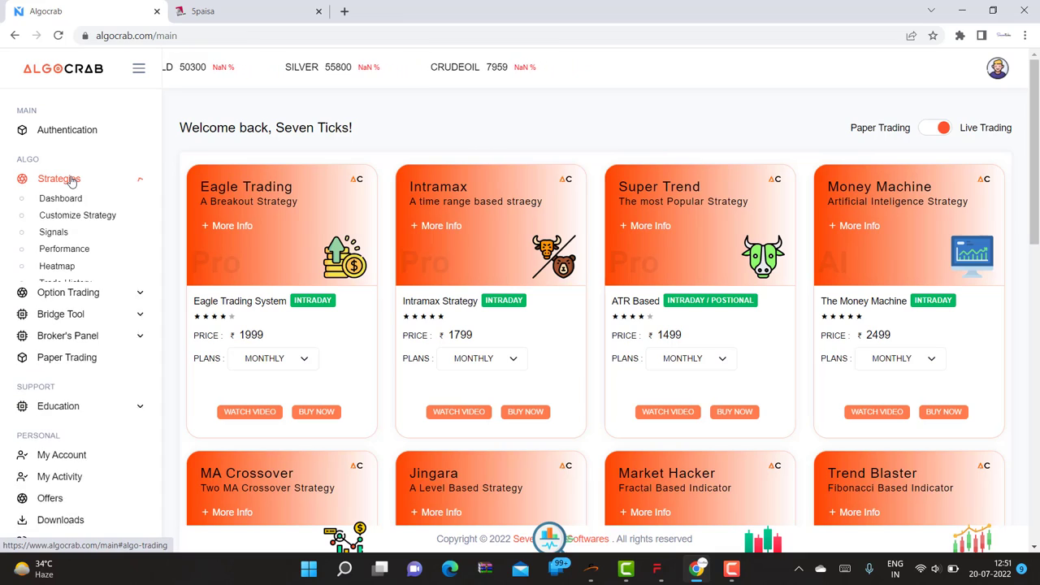
pyautogui.click(57, 270)
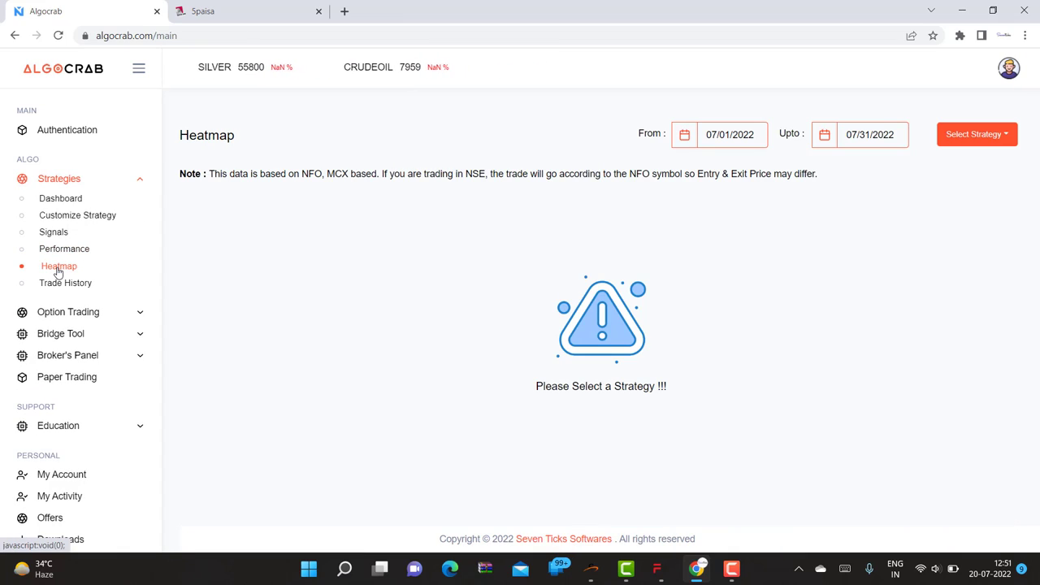
pyautogui.click(977, 134)
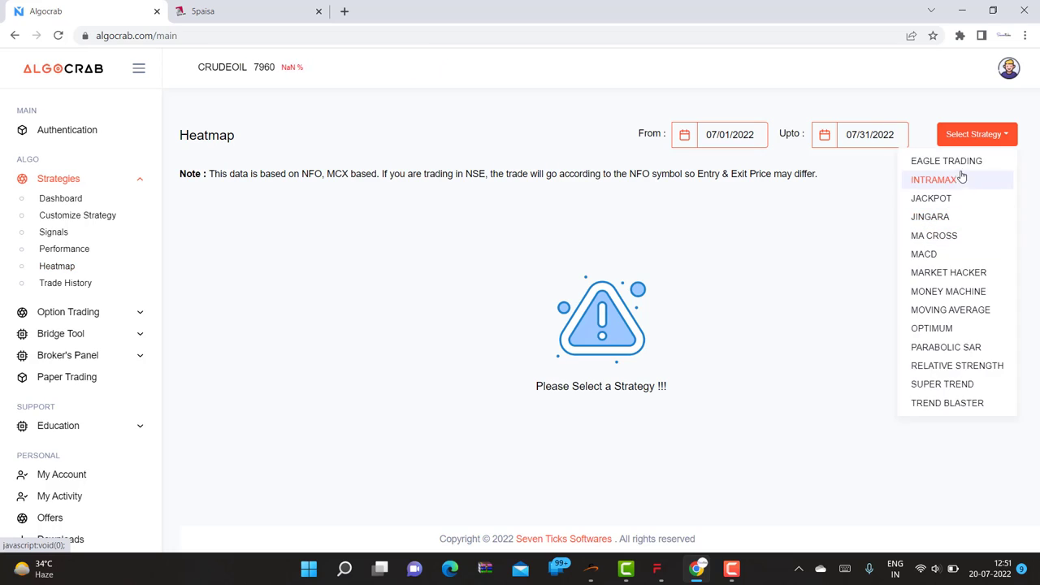
pyautogui.click(945, 291)
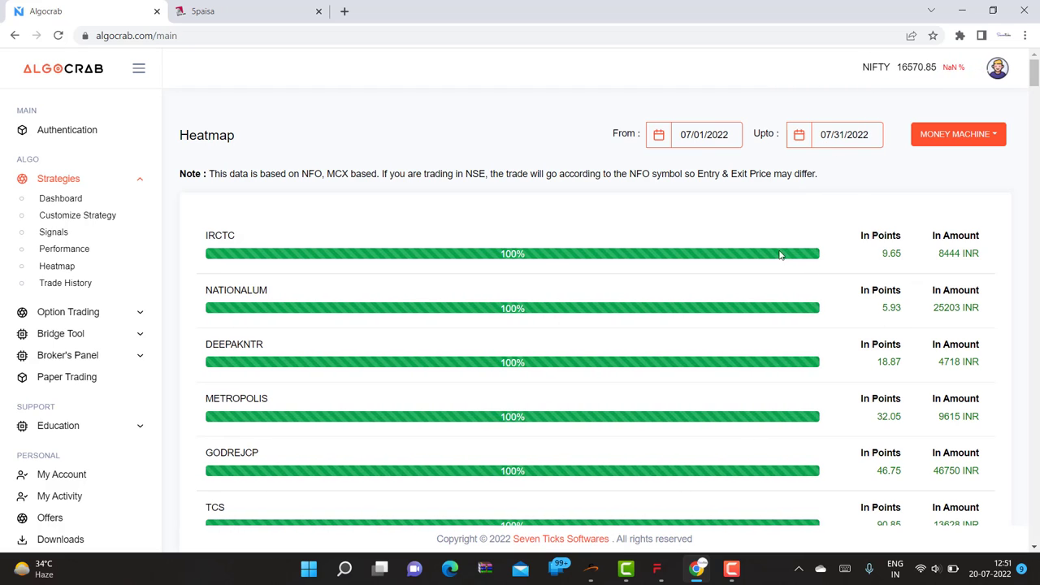
# Step: Examine the success percentages, points and amounts per symbol in the Money Machine heatmap
pyautogui.scroll(-1, 528, 268)
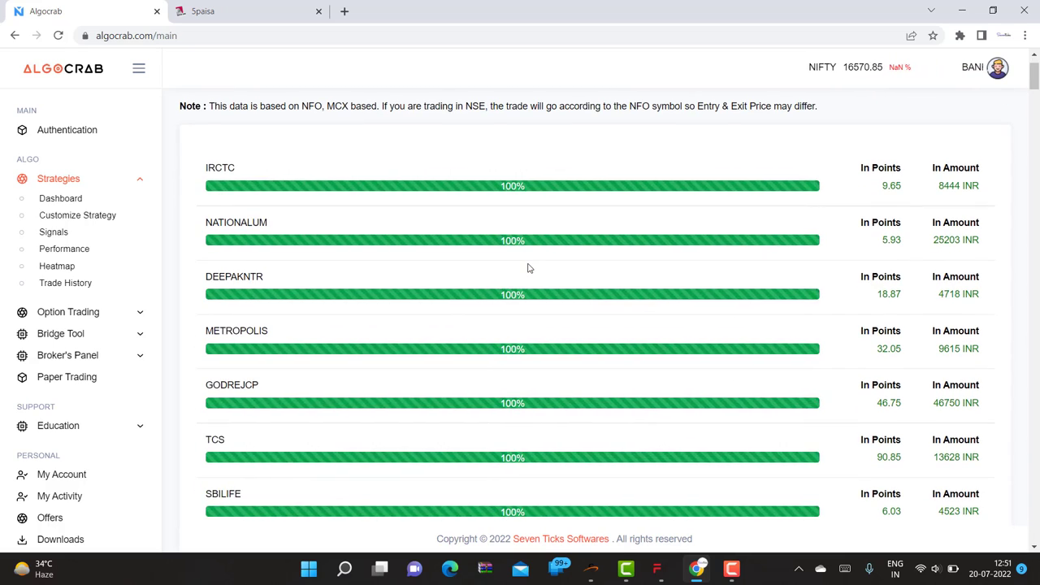
pyautogui.scroll(-2, 369, 211)
pyautogui.scroll(-1, 370, 212)
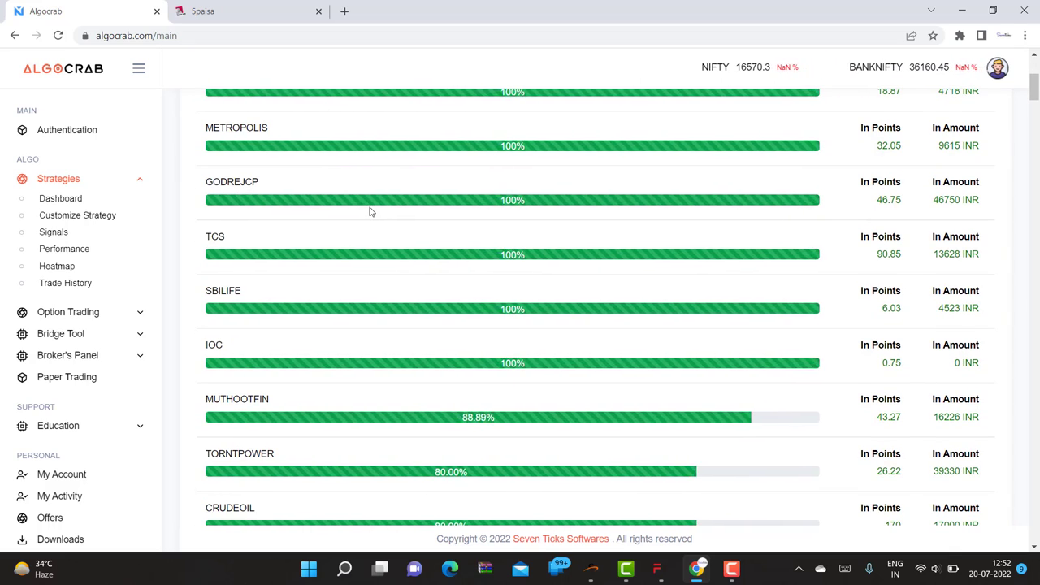
pyautogui.scroll(-3, 370, 211)
pyautogui.scroll(-3, 370, 211)
pyautogui.scroll(-7, 370, 211)
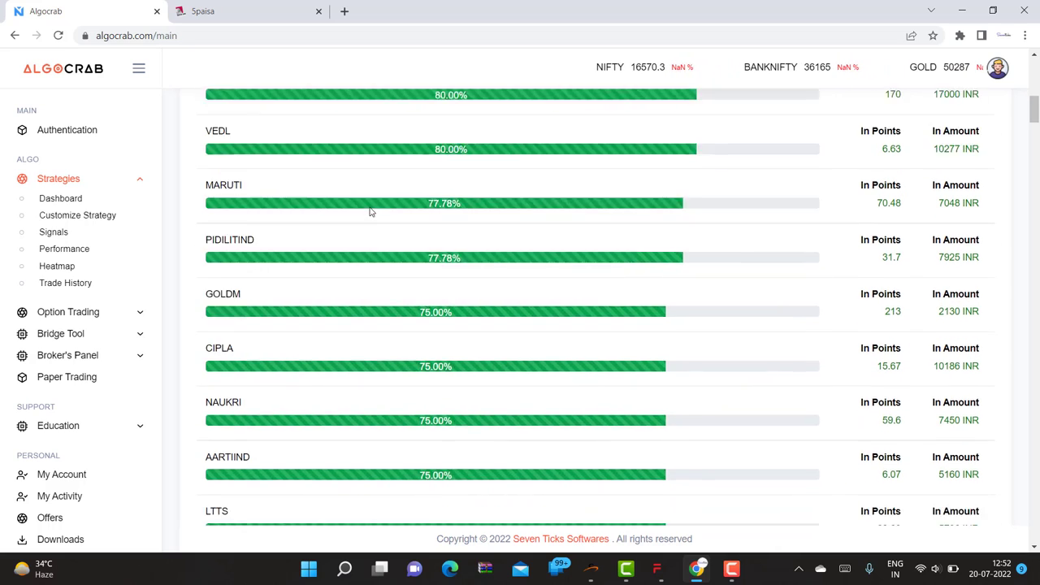
pyautogui.scroll(-6, 369, 211)
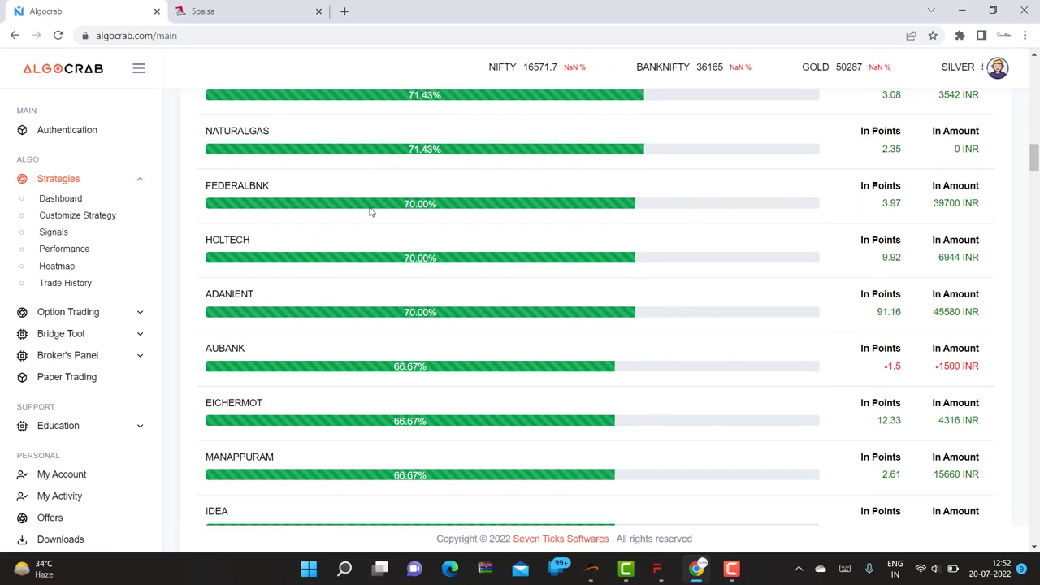
pyautogui.scroll(4, 370, 211)
pyautogui.scroll(18, 370, 211)
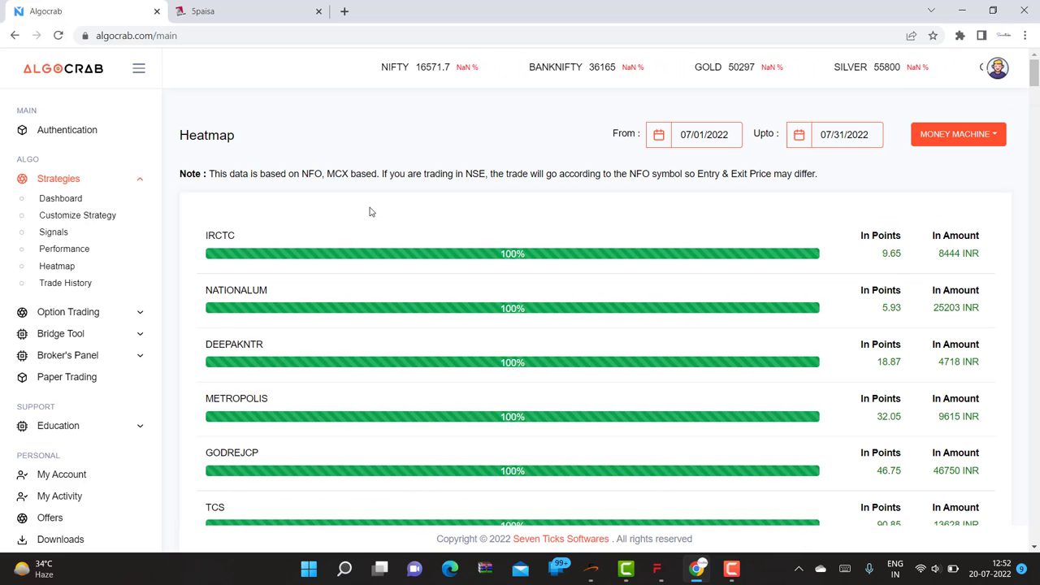
# Step: Display the heatmap for the Intramax strategy and for the Moving Average strategy
pyautogui.click(956, 137)
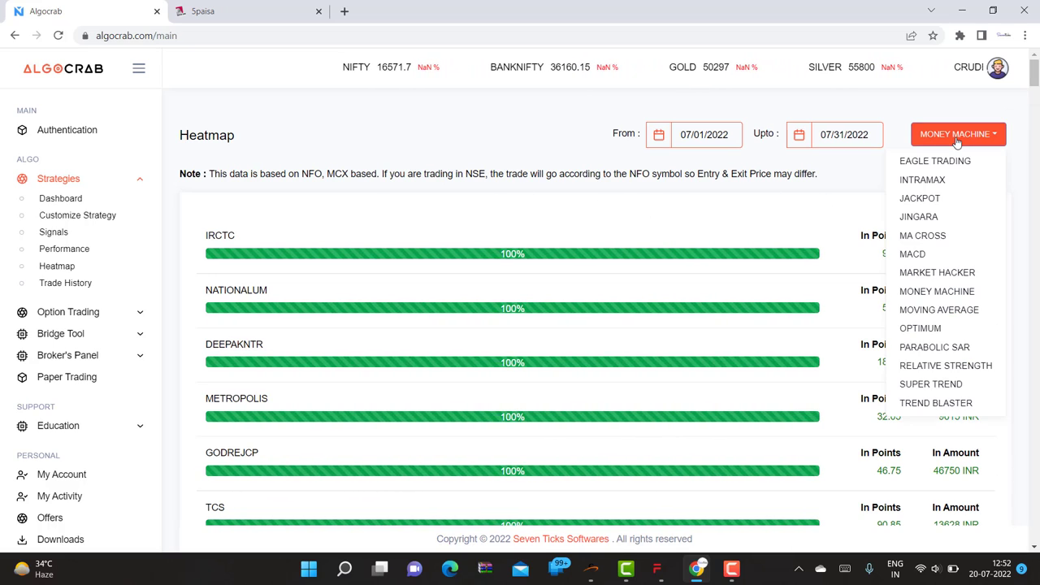
pyautogui.click(921, 180)
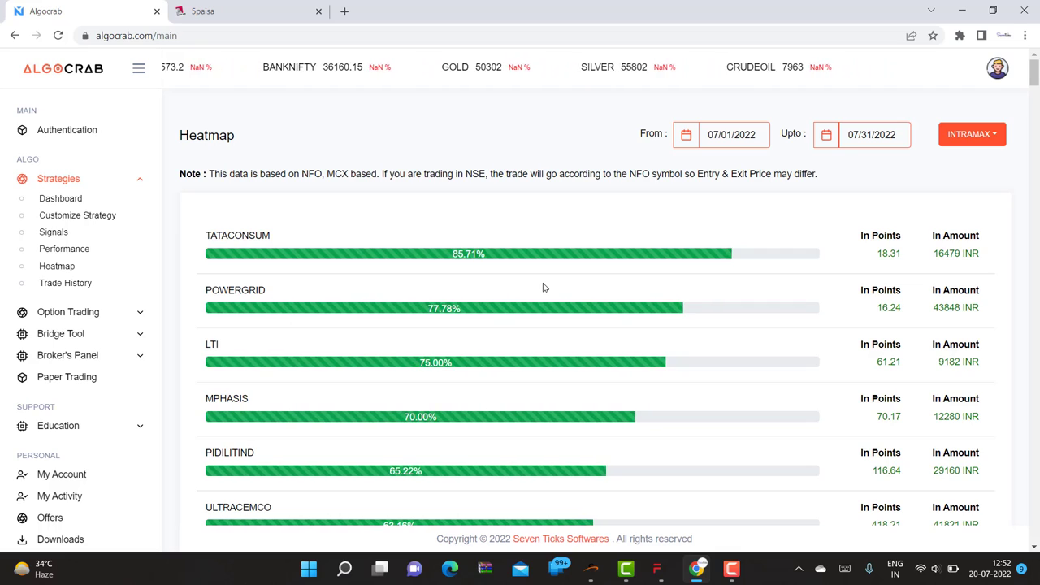
pyautogui.click(973, 134)
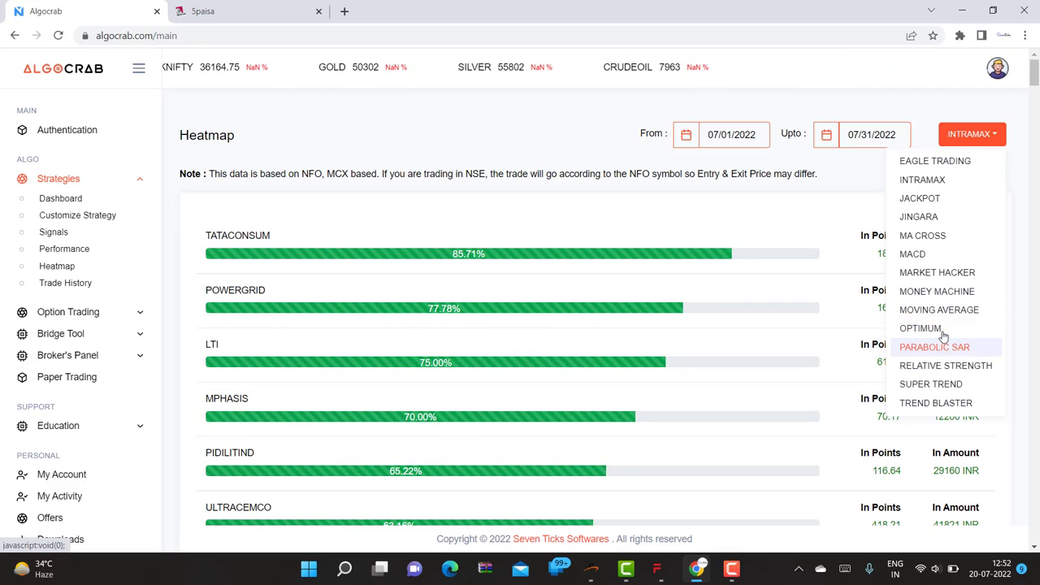
pyautogui.click(955, 316)
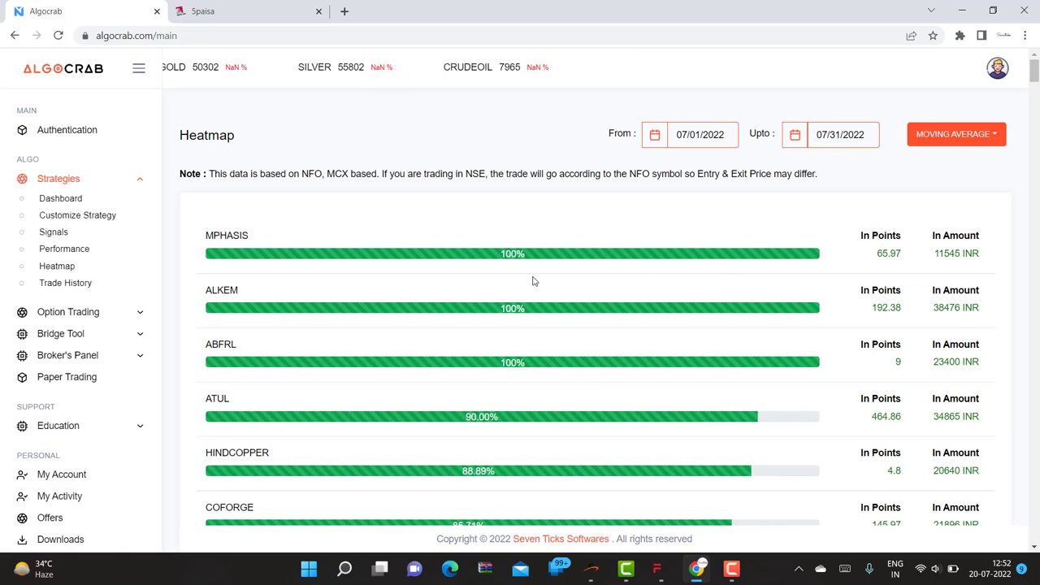
# Step: Open the ATUL trades of the Moving Average strategy and review their entry dates, prices and profit or loss
pyautogui.scroll(-1, 532, 281)
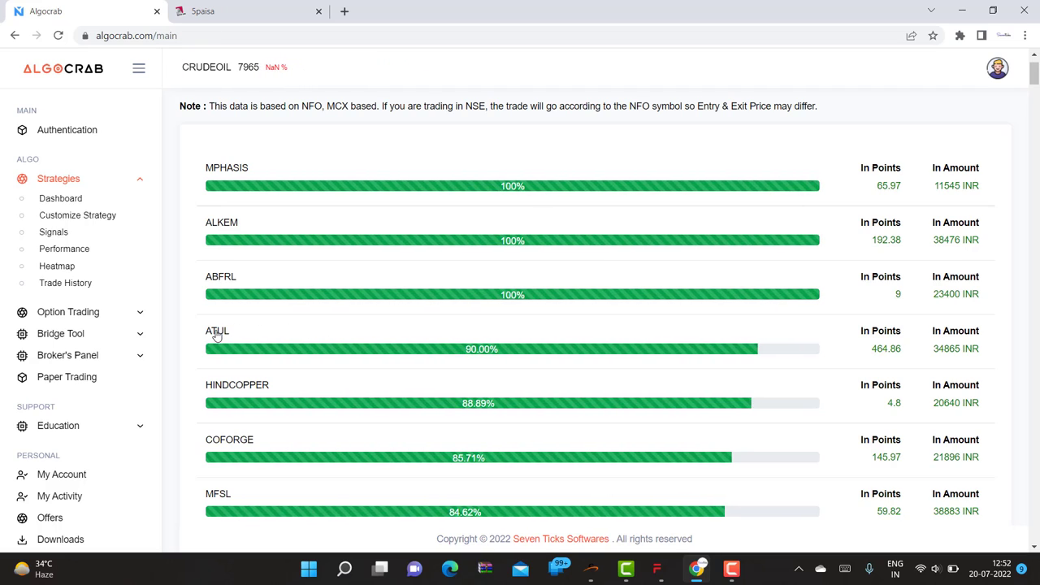
pyautogui.click(364, 317)
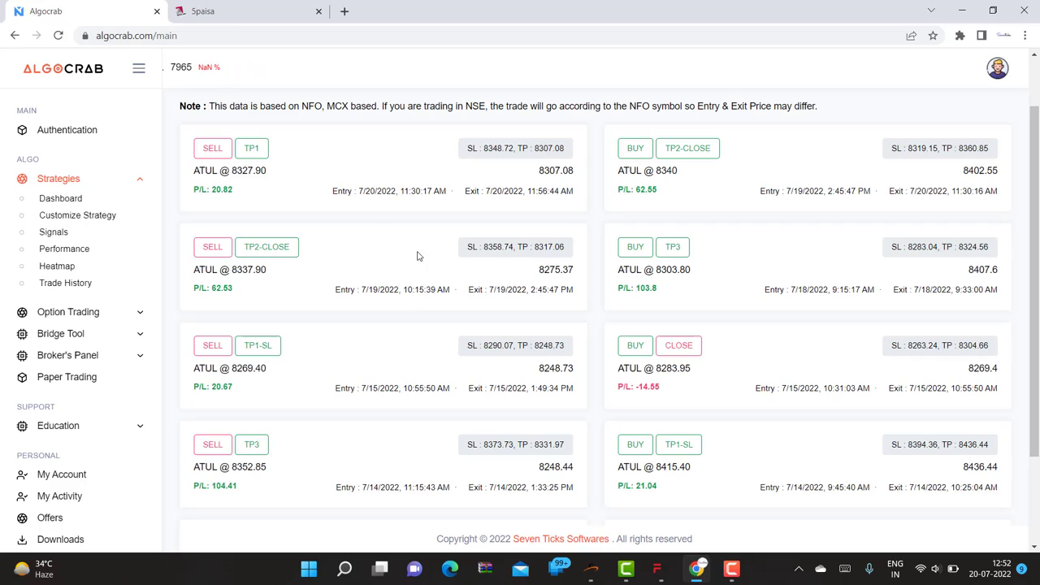
pyautogui.moveTo(360, 191); pyautogui.dragTo(390, 191)
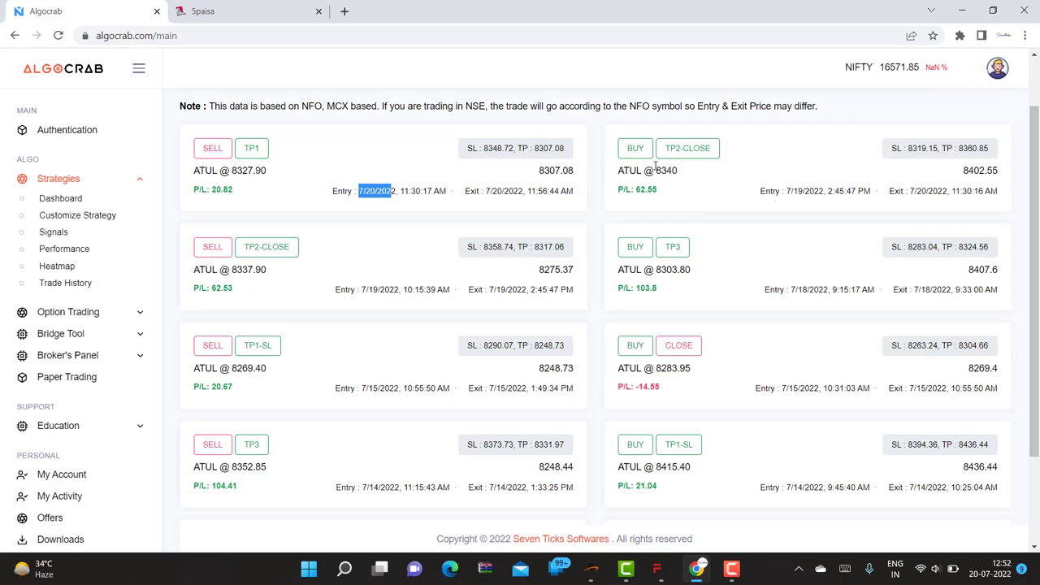
pyautogui.moveTo(617, 171); pyautogui.dragTo(669, 171)
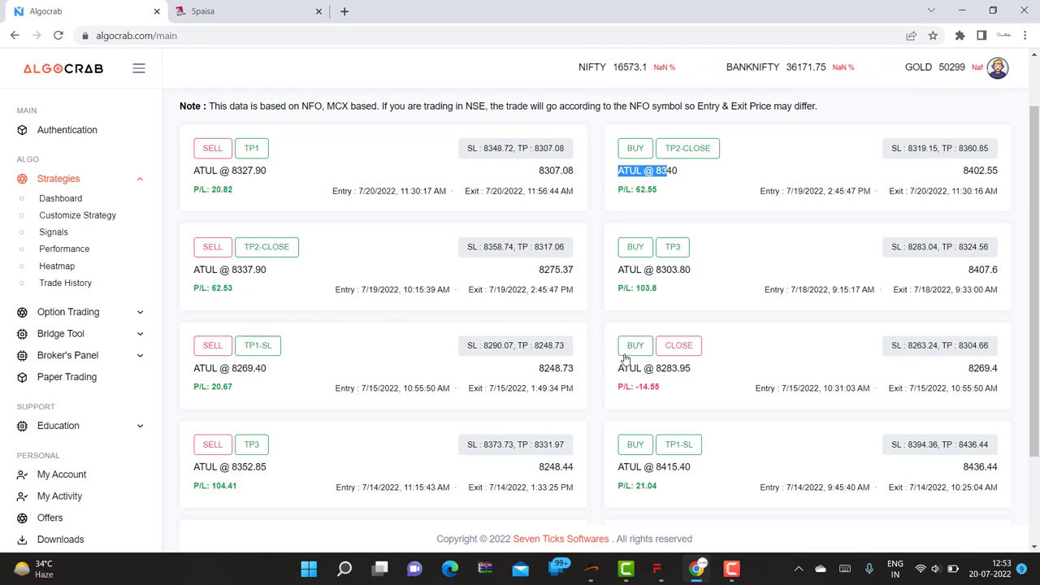
pyautogui.scroll(-3, 679, 357)
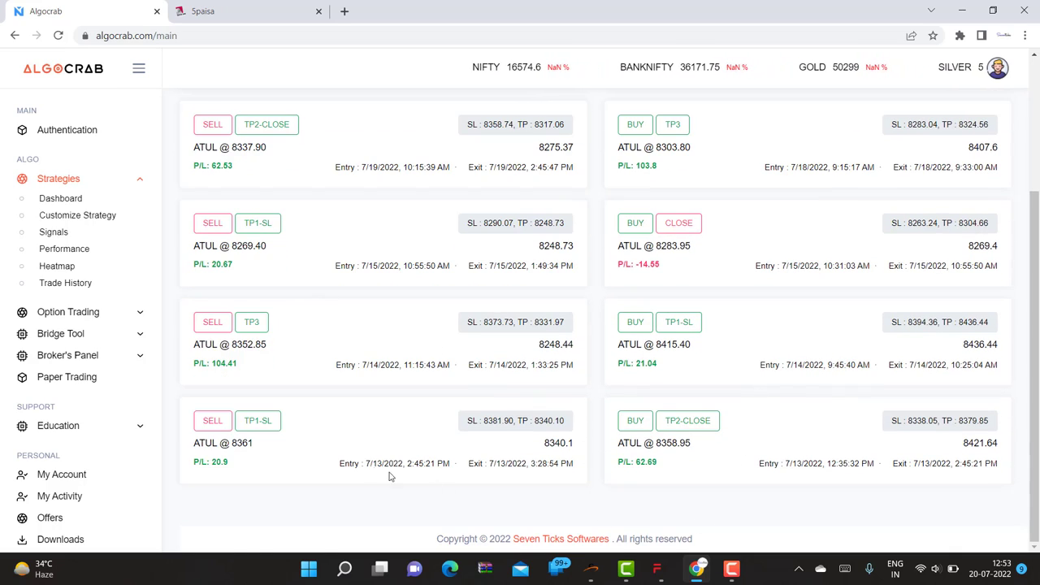
pyautogui.scroll(3, 650, 362)
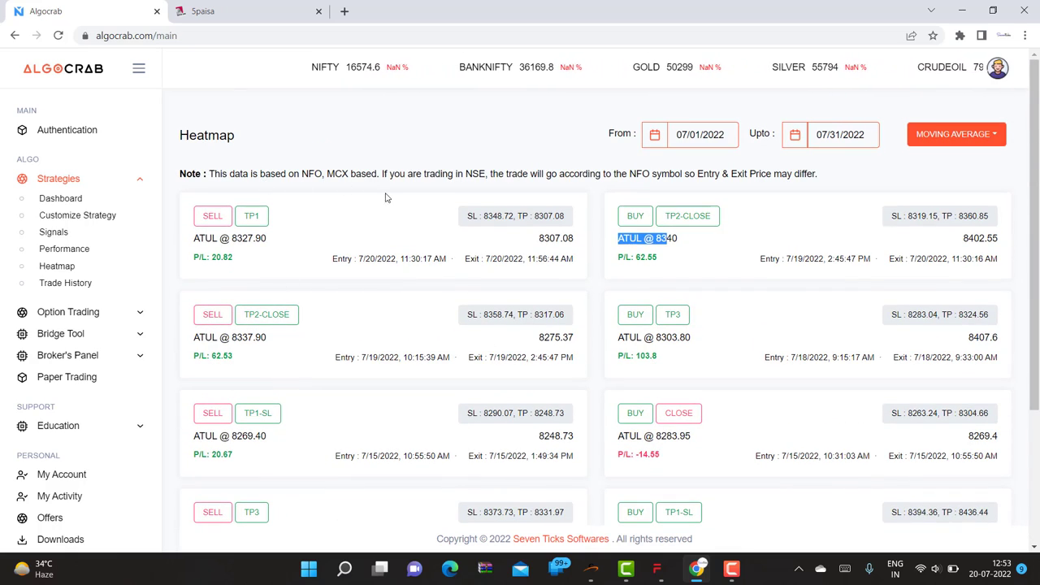
# Step: Display the Optimum and Super Trend heatmaps and look through the symbols for Super Trend
pyautogui.click(964, 143)
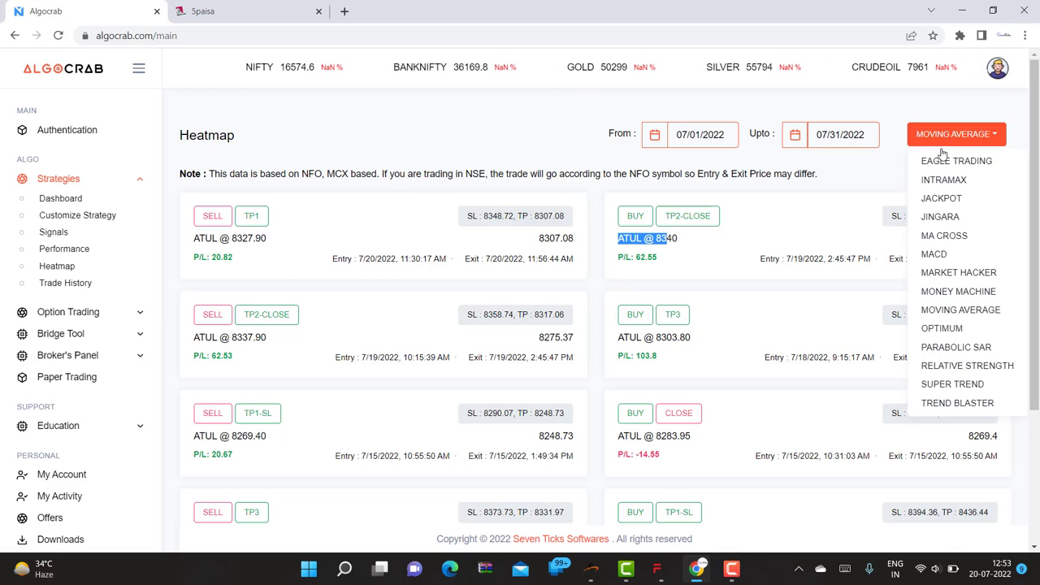
pyautogui.click(945, 329)
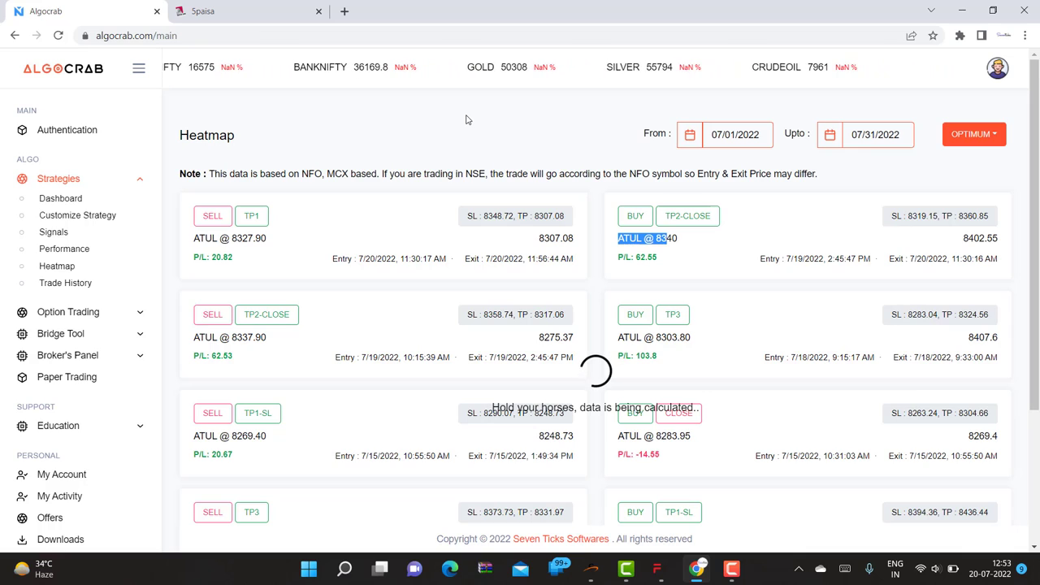
pyautogui.click(987, 134)
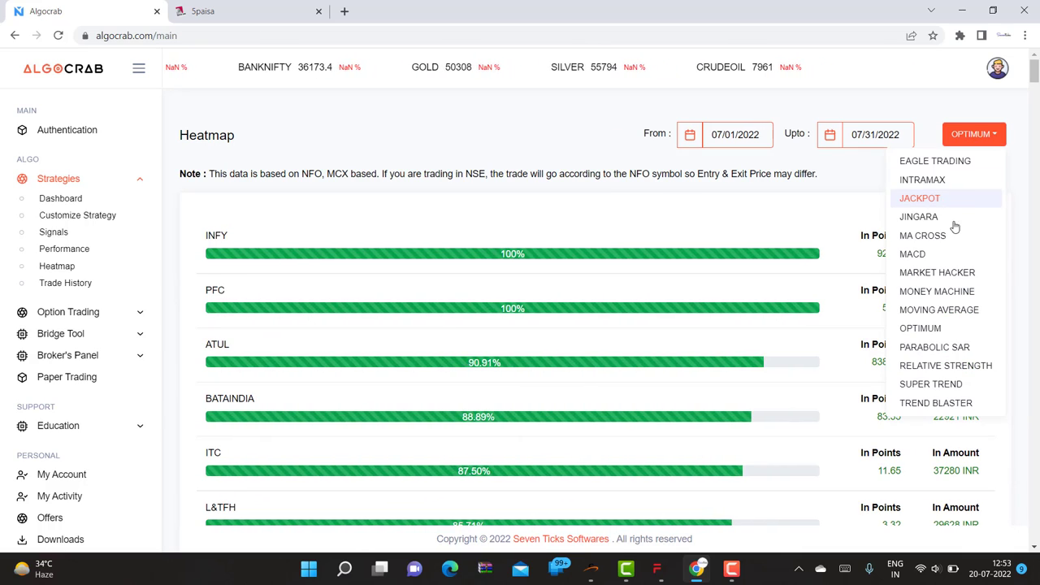
pyautogui.click(933, 384)
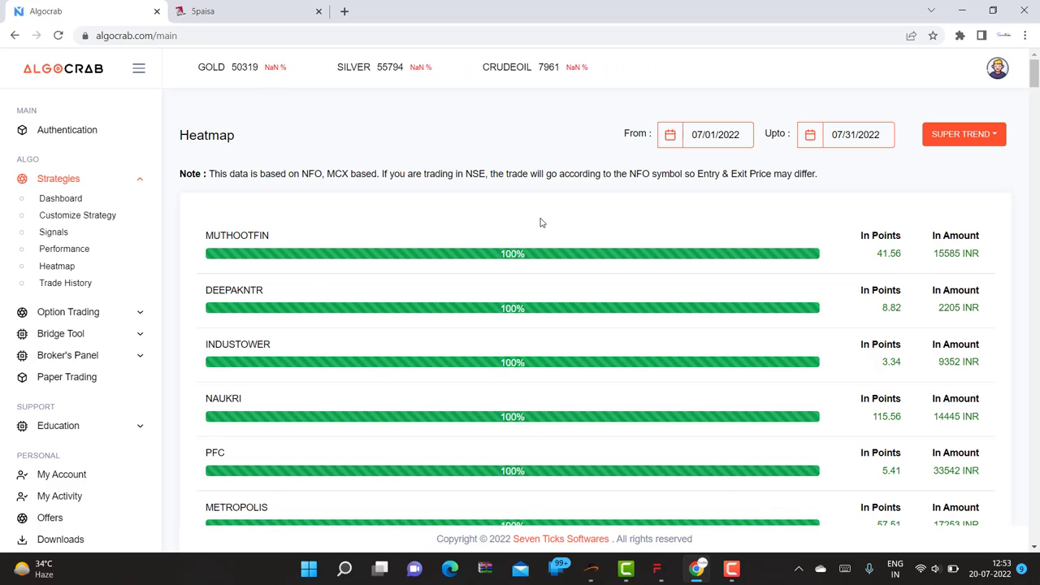
pyautogui.scroll(-4, 540, 222)
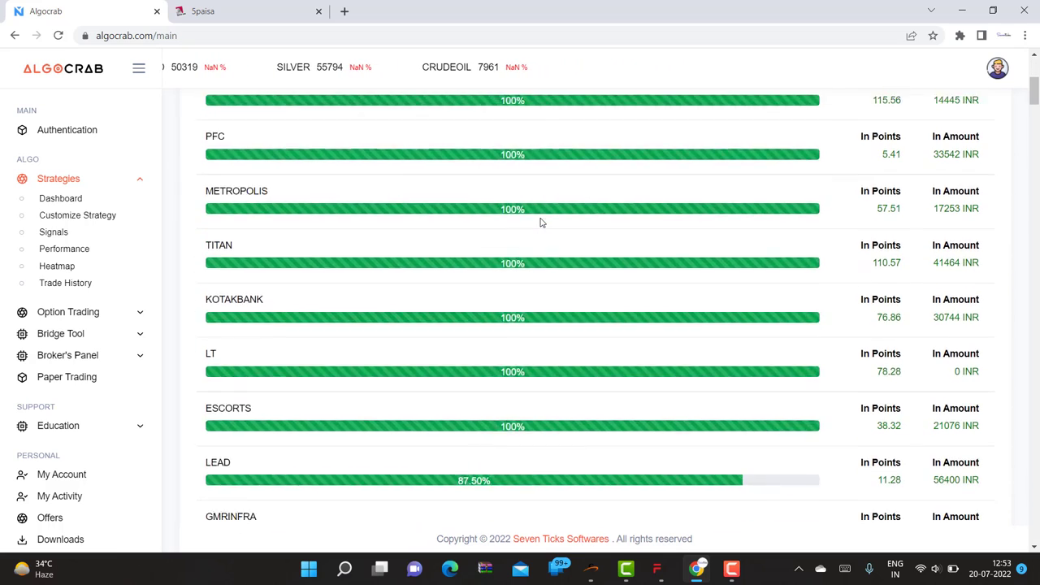
pyautogui.scroll(4, 541, 222)
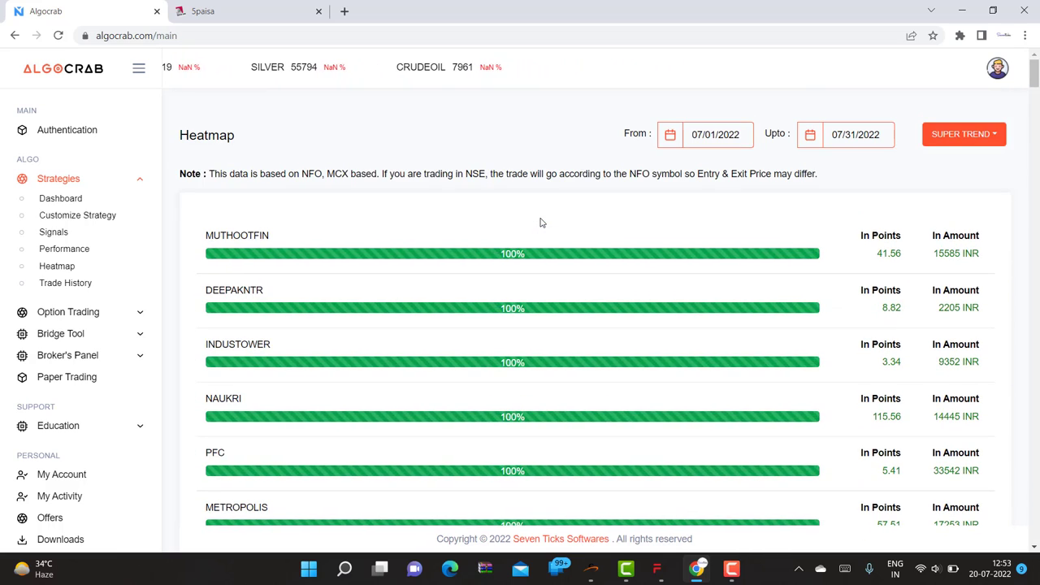
# Step: Set the heatmap's From date to 06/01/2022
pyautogui.click(705, 138)
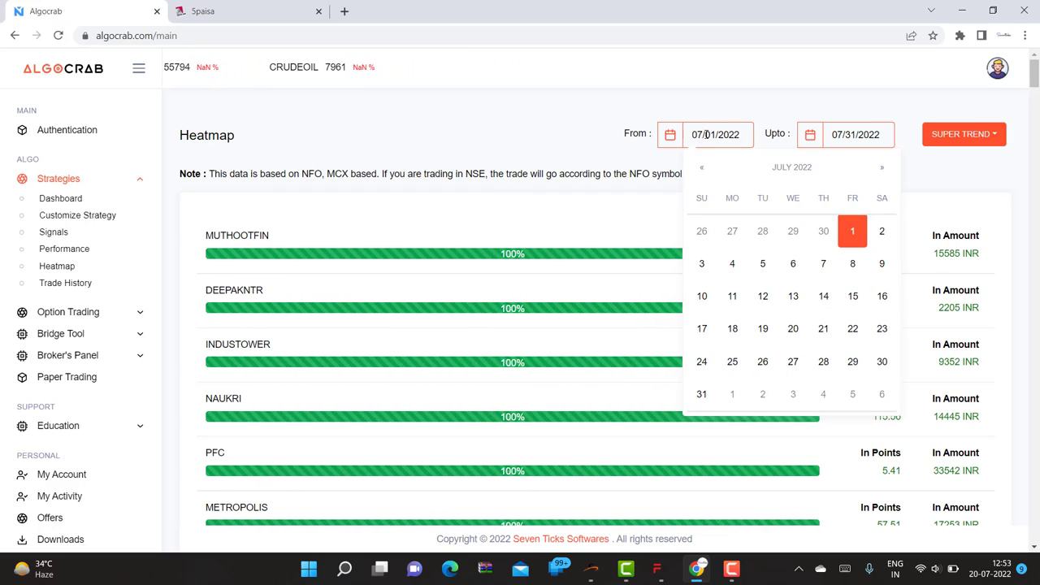
pyautogui.write('6')
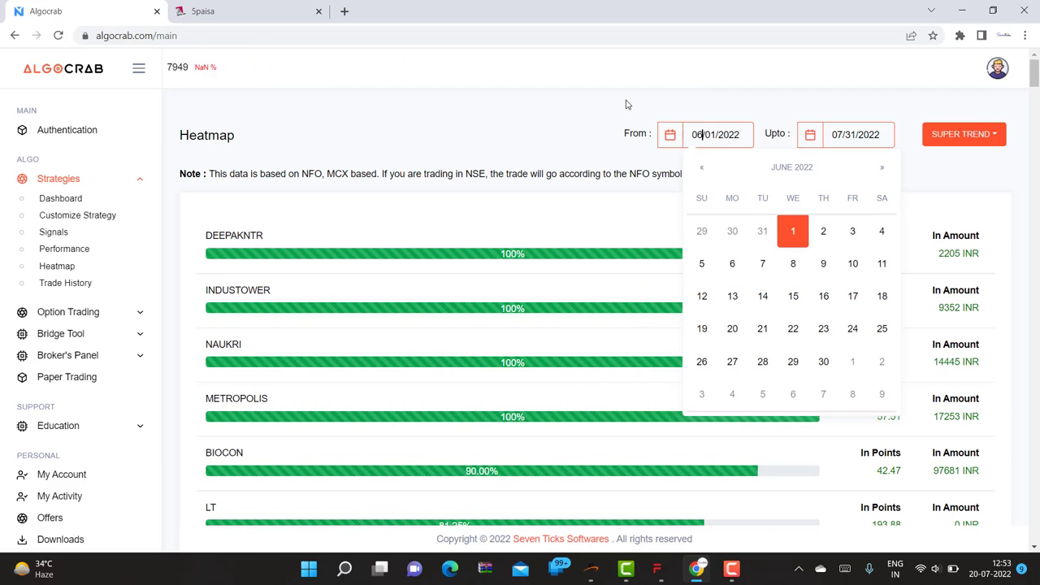
# Step: Look through the Super Trend heatmap for the selected date range and compare the symbols' success rates, points and amounts
pyautogui.click(441, 153)
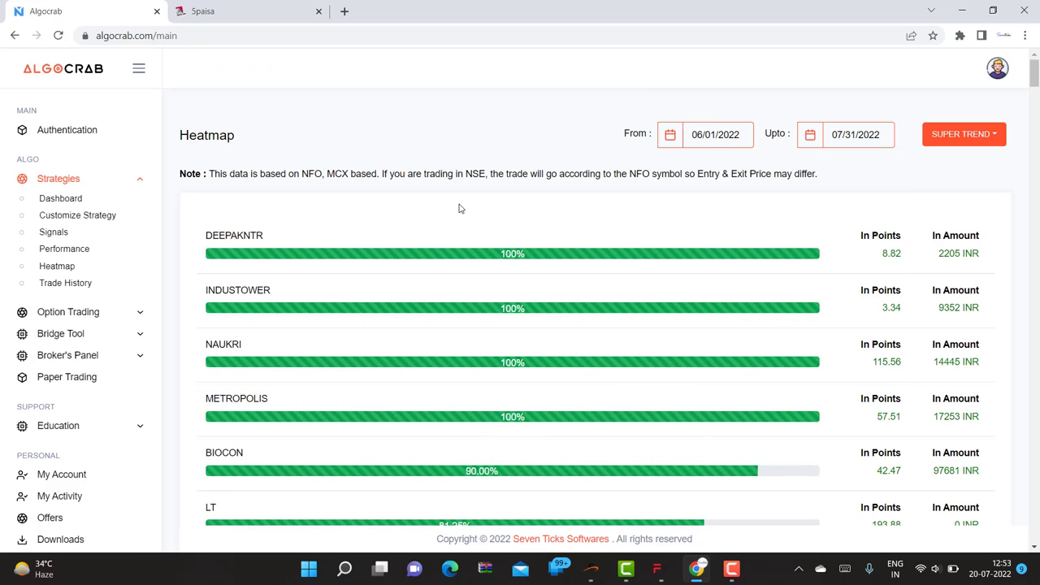
pyautogui.scroll(-1, 457, 207)
pyautogui.scroll(-3, 460, 209)
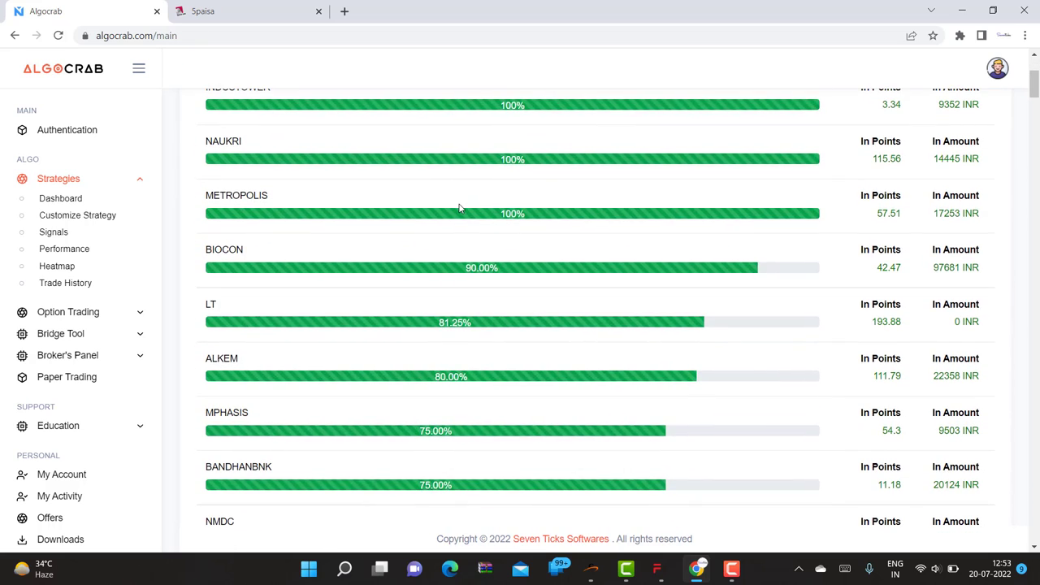
pyautogui.scroll(-2, 458, 209)
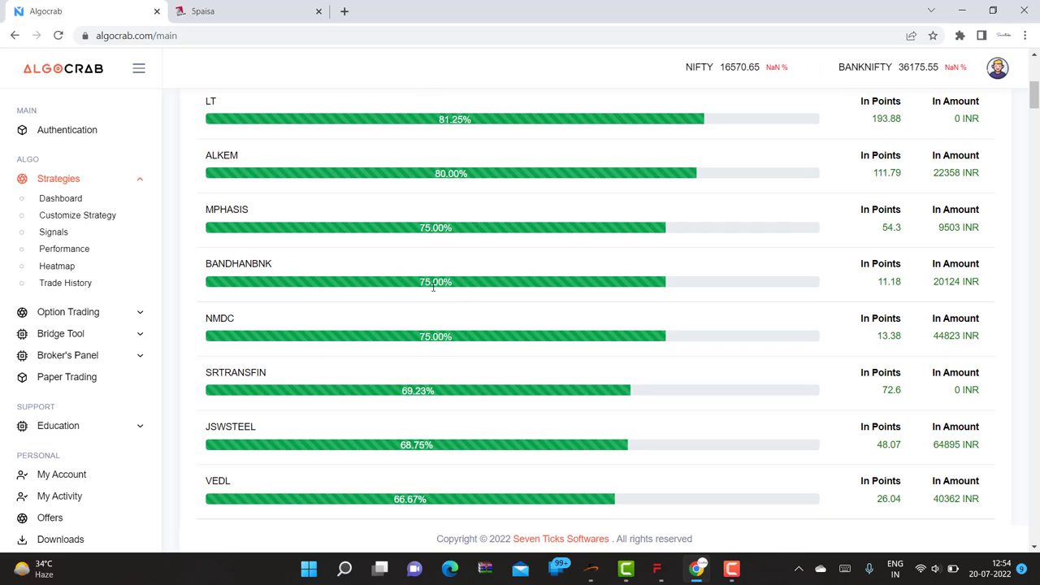
# Step: Open the NMDC trades of the Super Trend strategy and review their entries, exits and profit or loss
pyautogui.scroll(-10, 433, 292)
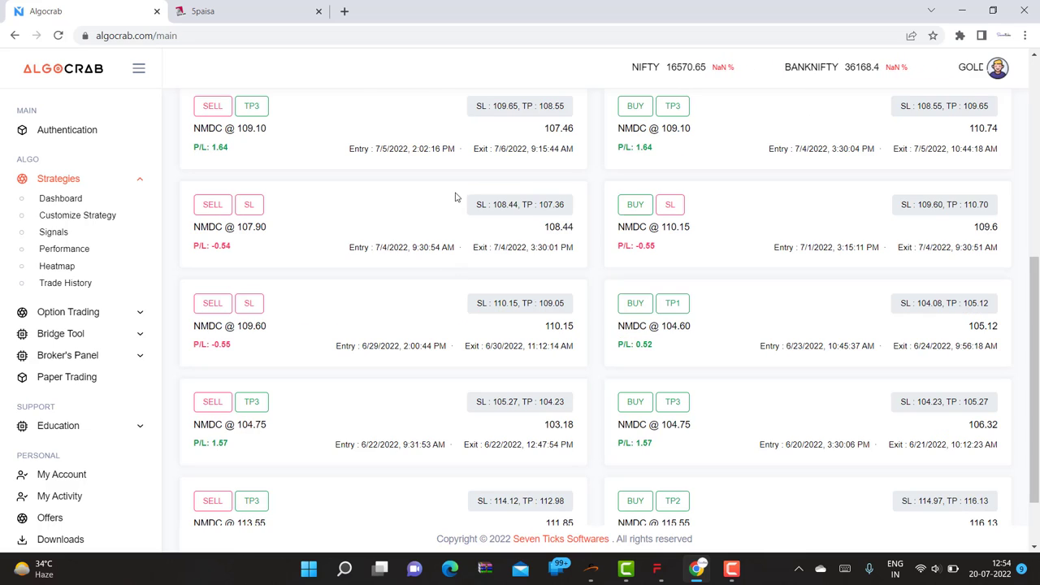
pyautogui.scroll(5, 456, 293)
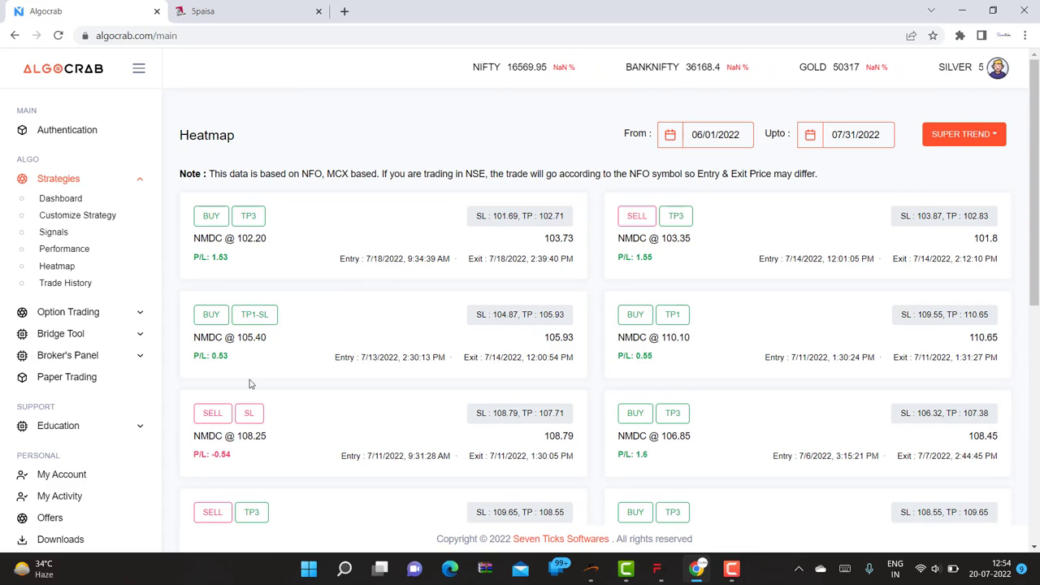
pyautogui.scroll(-5, 387, 434)
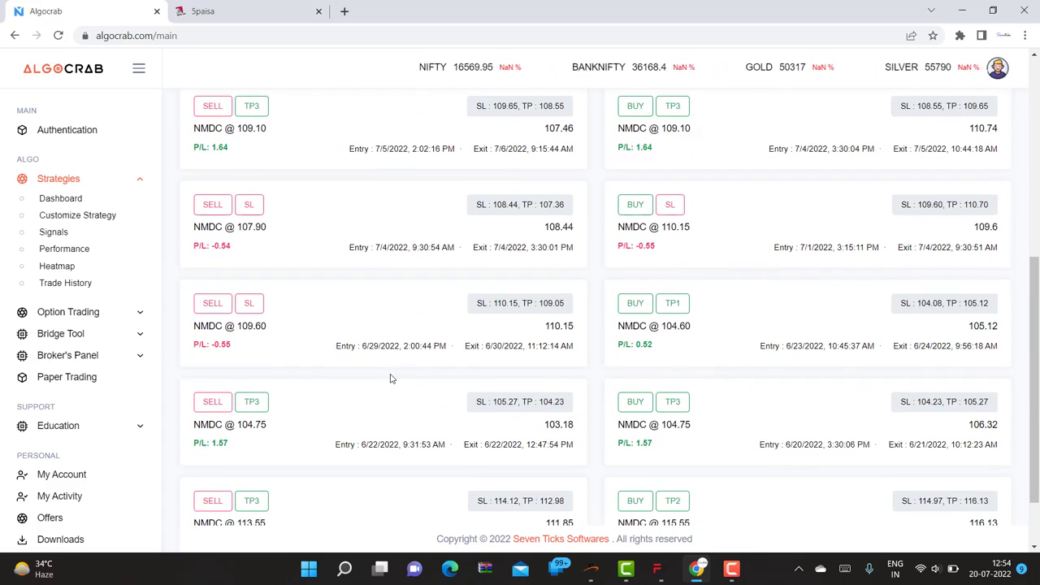
pyautogui.scroll(-1, 390, 378)
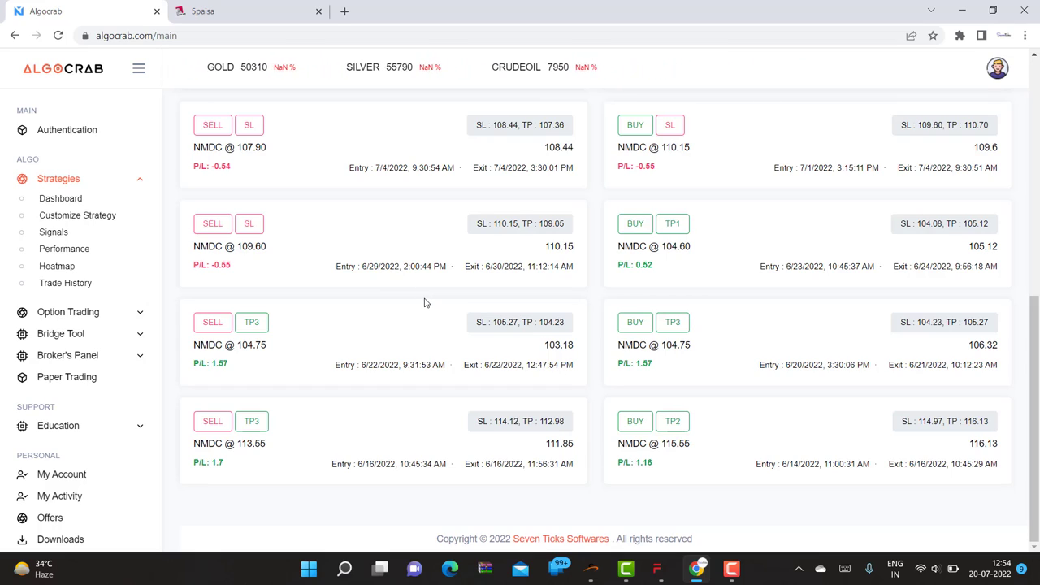
# Step: Open the Authentication page and choose 5PAISA as the broker
pyautogui.click(82, 137)
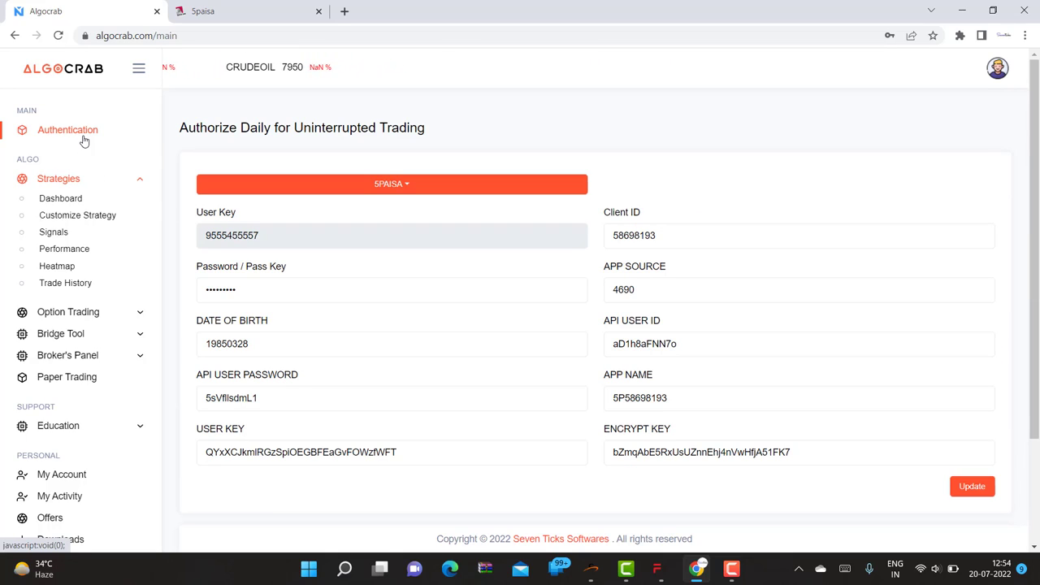
pyautogui.click(394, 185)
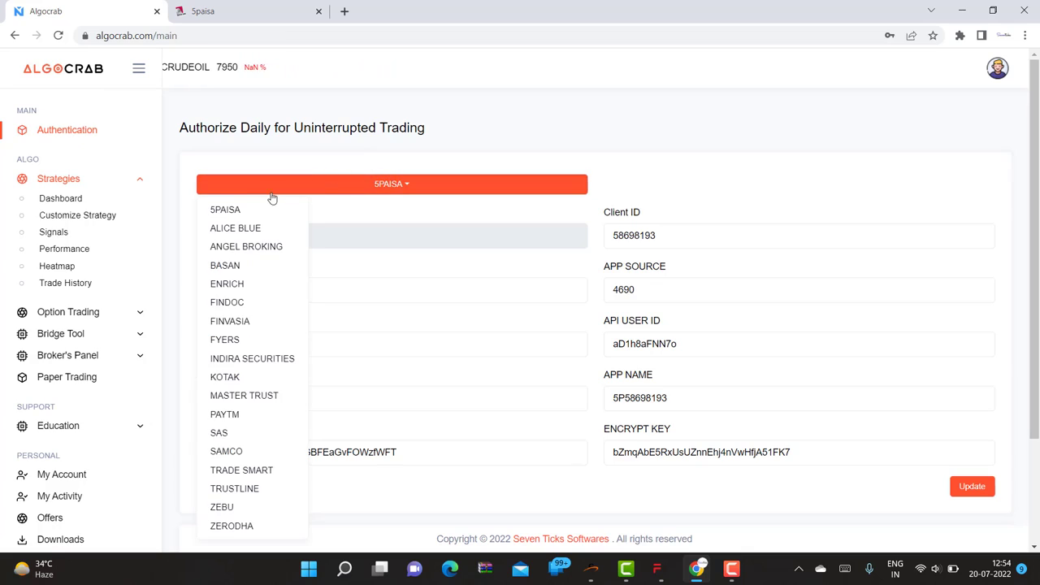
pyautogui.click(225, 210)
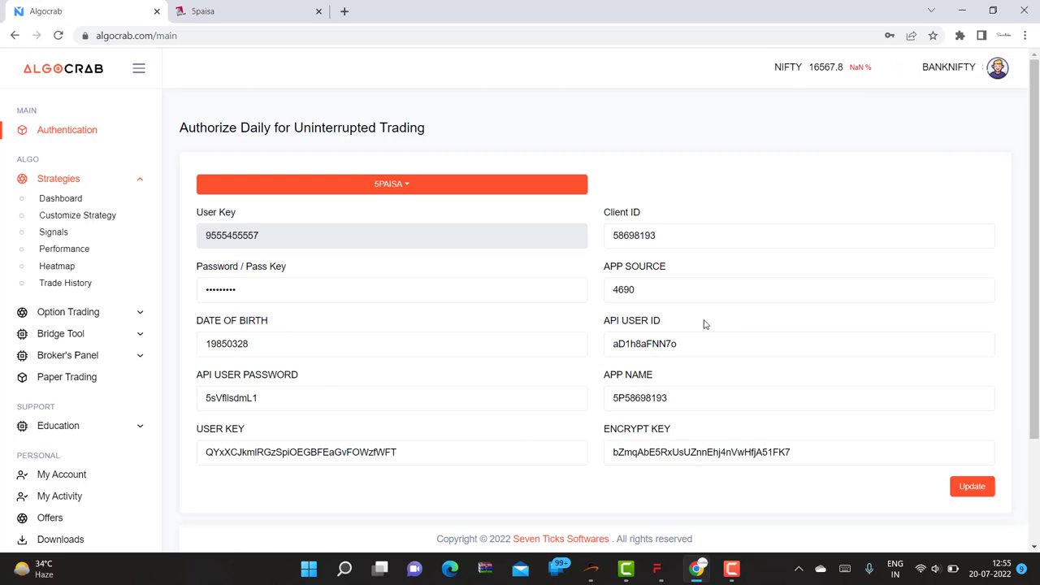
# Step: Switch to the 5paisa site and display the account's API keys from the Developer's API options
pyautogui.click(245, 12)
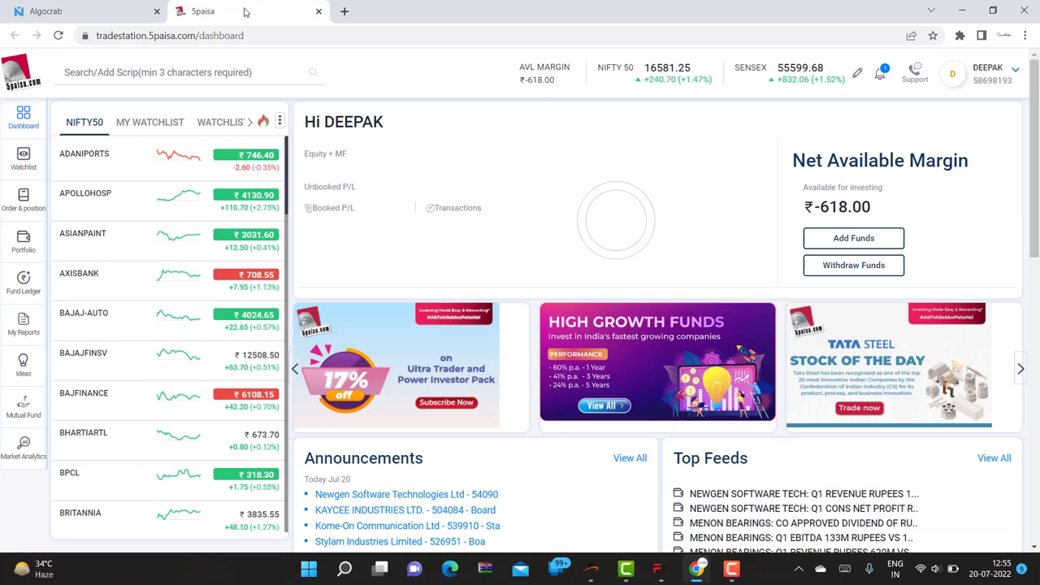
pyautogui.click(1008, 78)
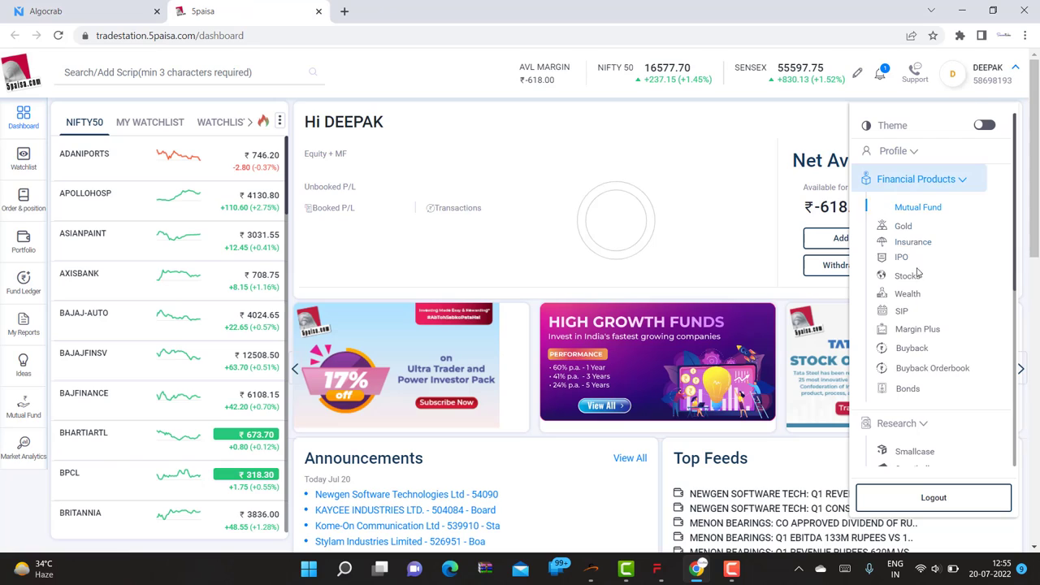
pyautogui.scroll(-4, 924, 321)
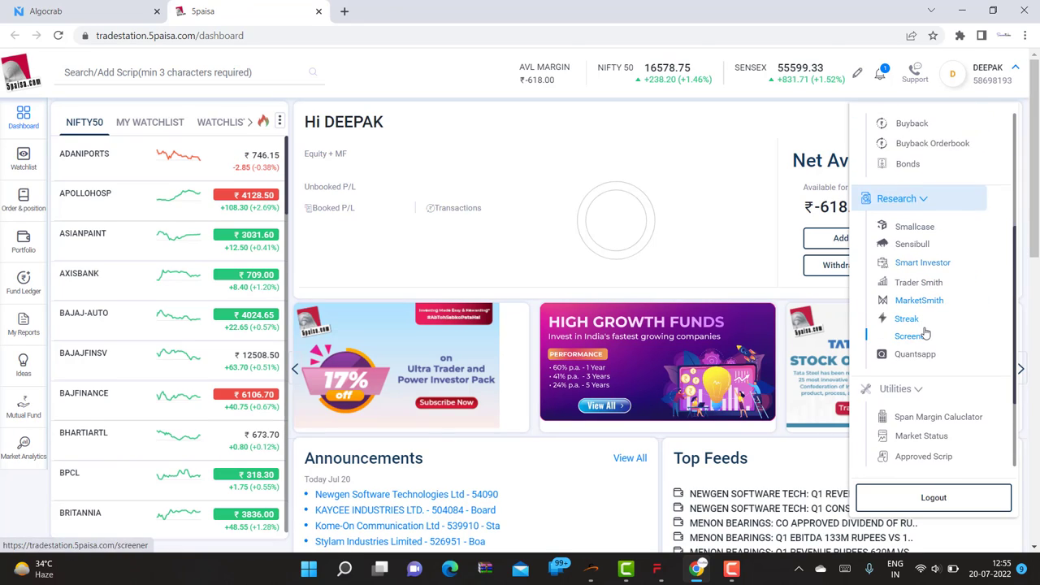
pyautogui.scroll(-1, 924, 329)
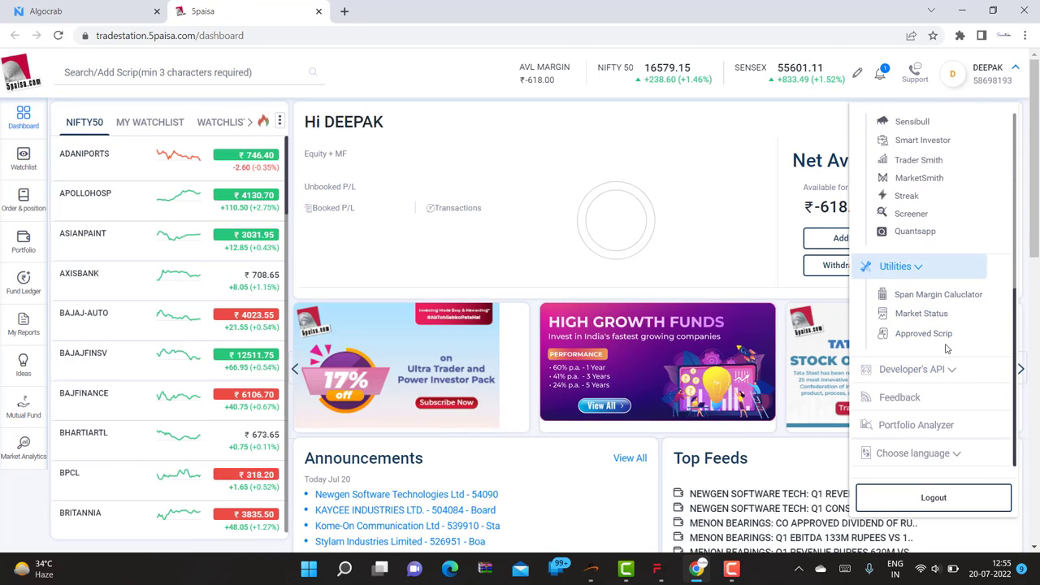
pyautogui.click(940, 370)
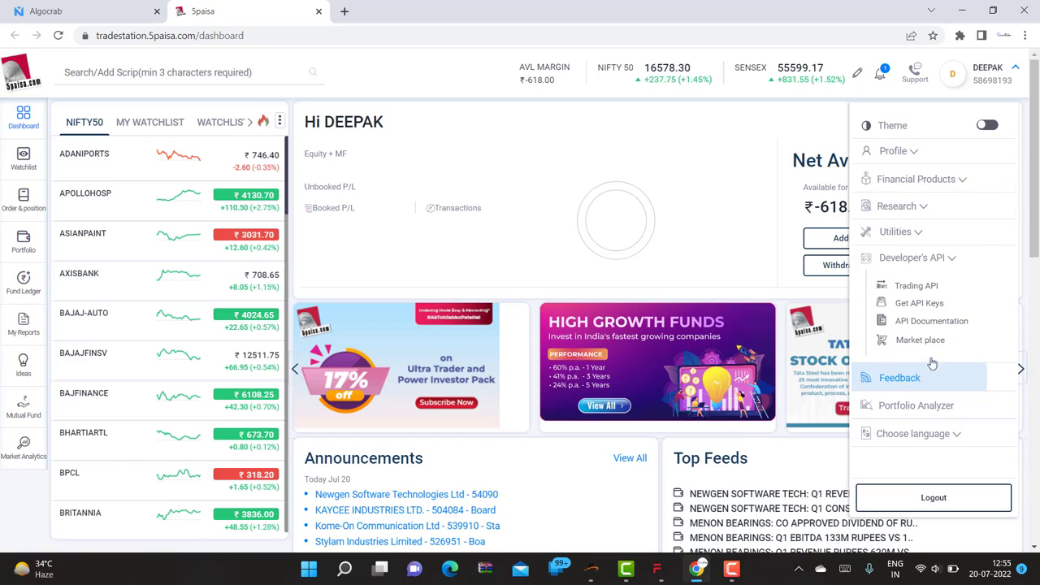
pyautogui.click(912, 258)
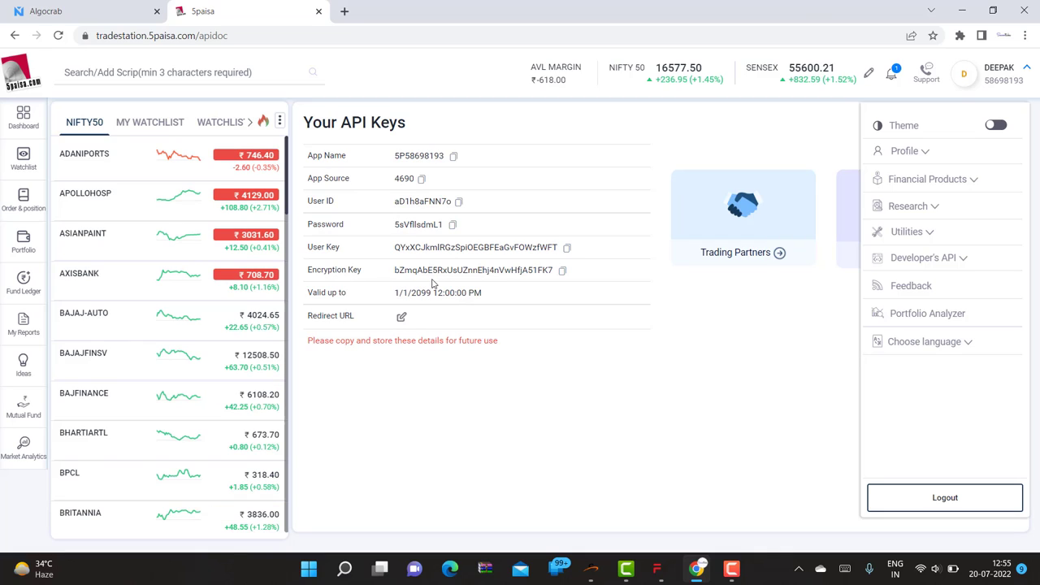
# Step: Return to Algocrab and review the 5paisa credential fields, including client ID, password and date of birth, down to the access token section
pyautogui.hotkey('ctrl', 'Tab')
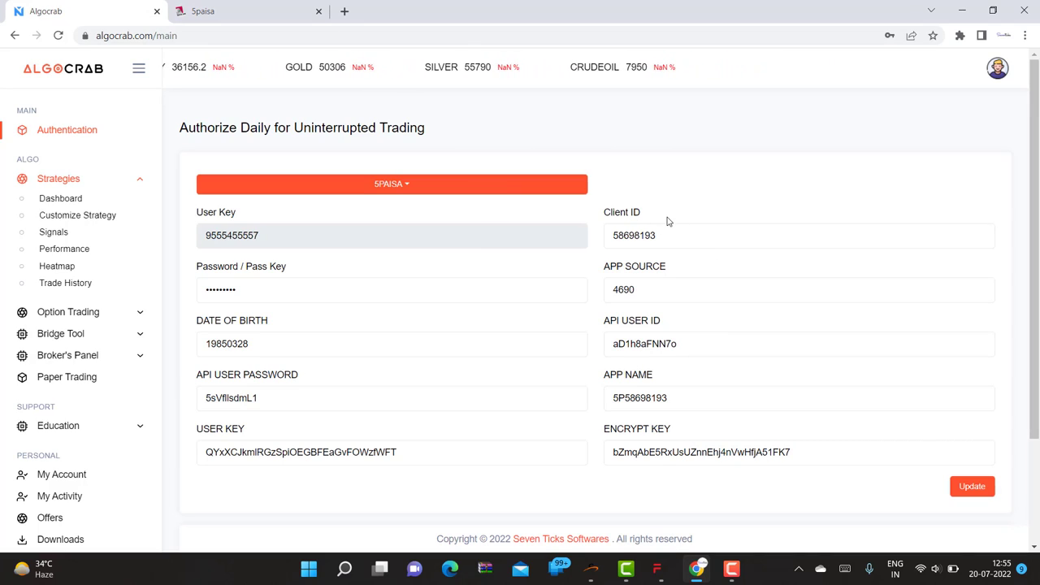
pyautogui.doubleClick(646, 235)
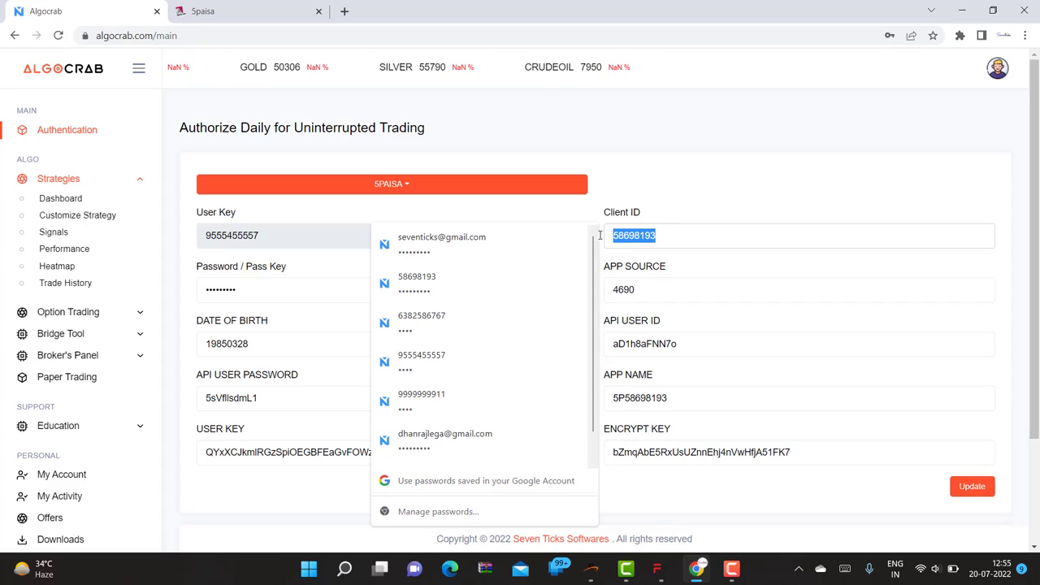
pyautogui.click(301, 289)
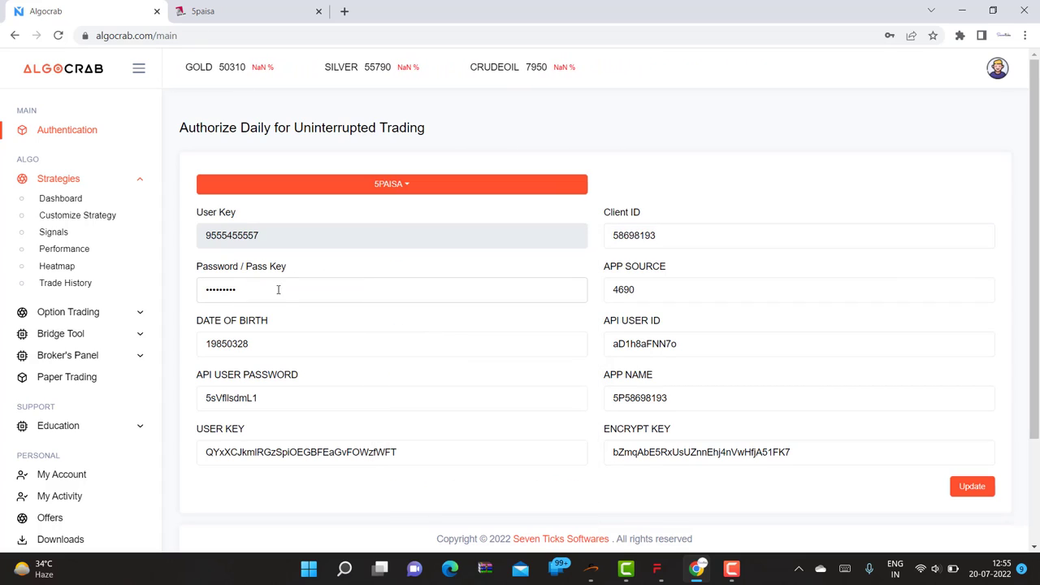
pyautogui.click(268, 342)
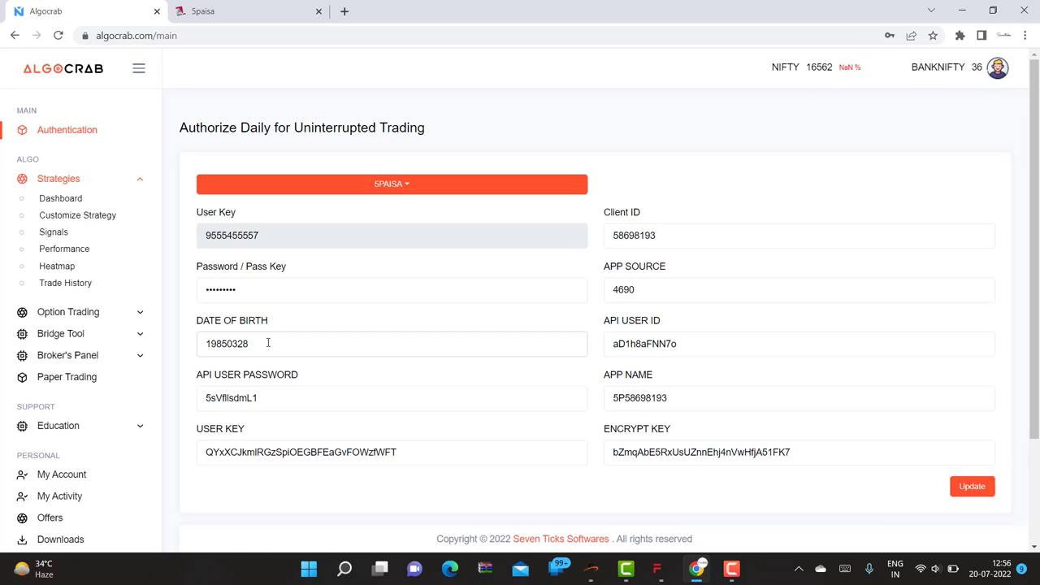
pyautogui.scroll(-3, 504, 345)
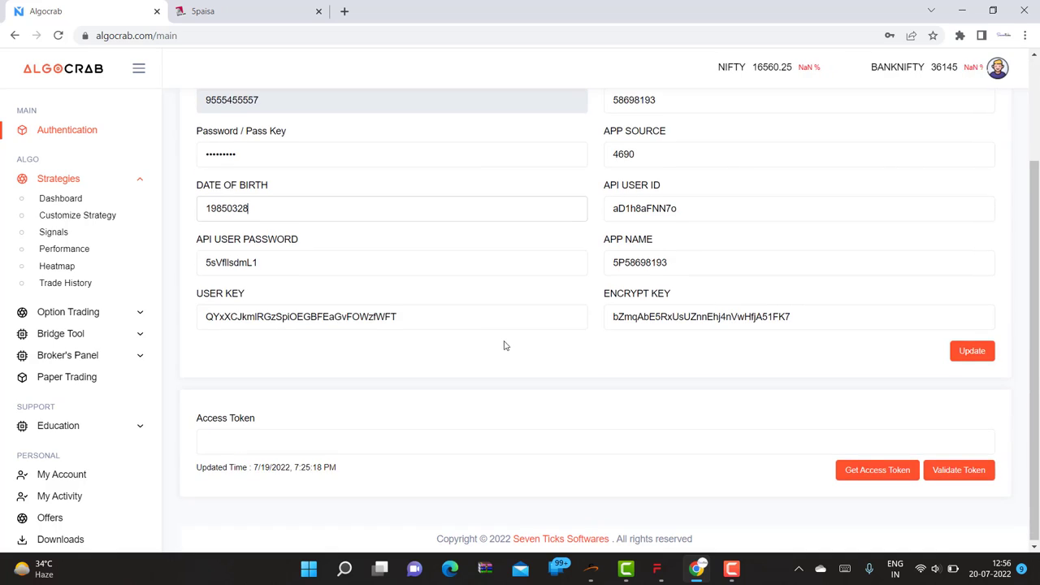
# Step: Request the 5paisa access token and reopen the Authentication page at its Access Token section
pyautogui.click(876, 470)
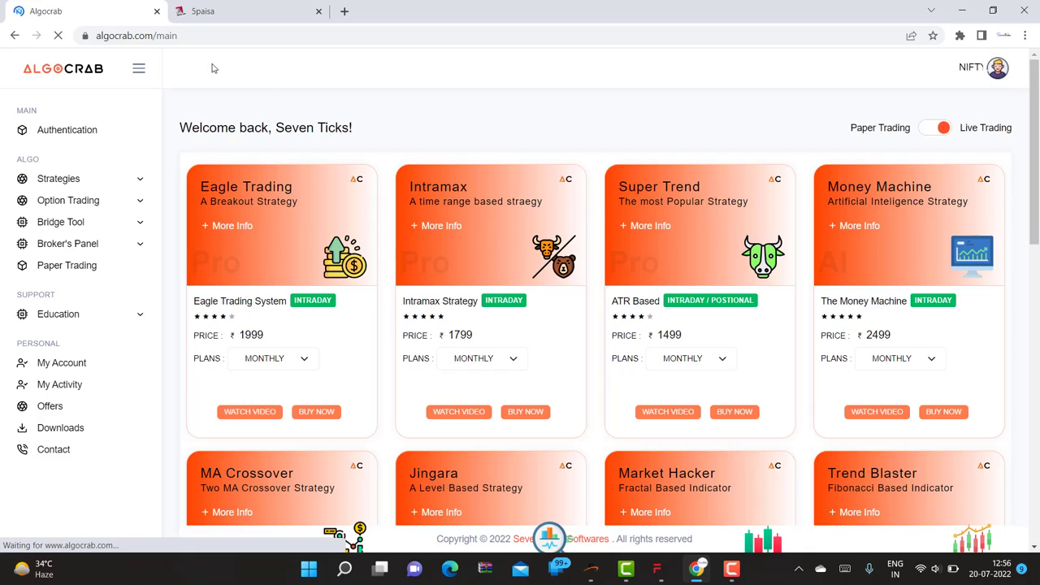
pyautogui.click(80, 138)
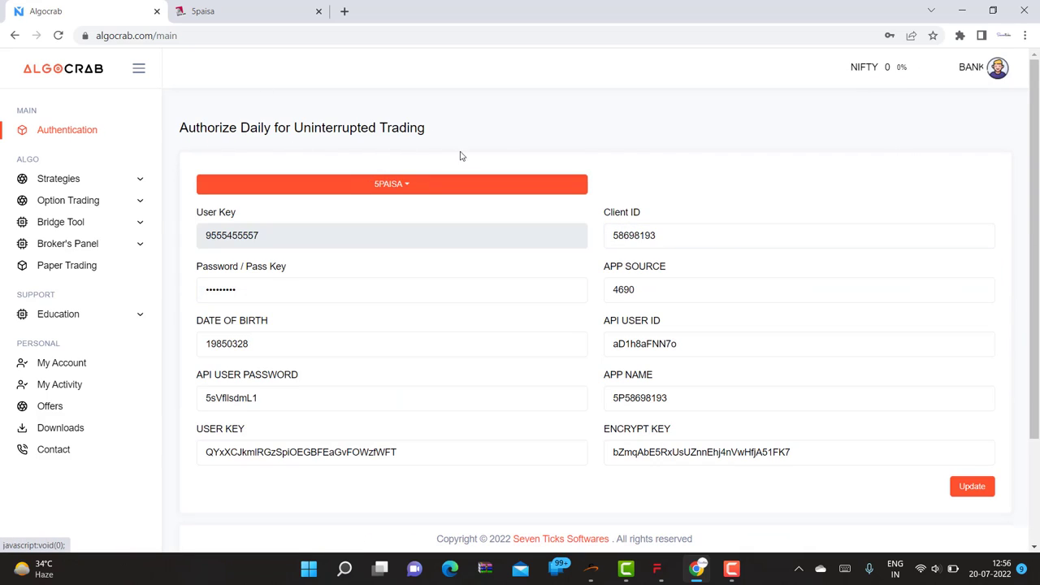
pyautogui.scroll(-2, 653, 191)
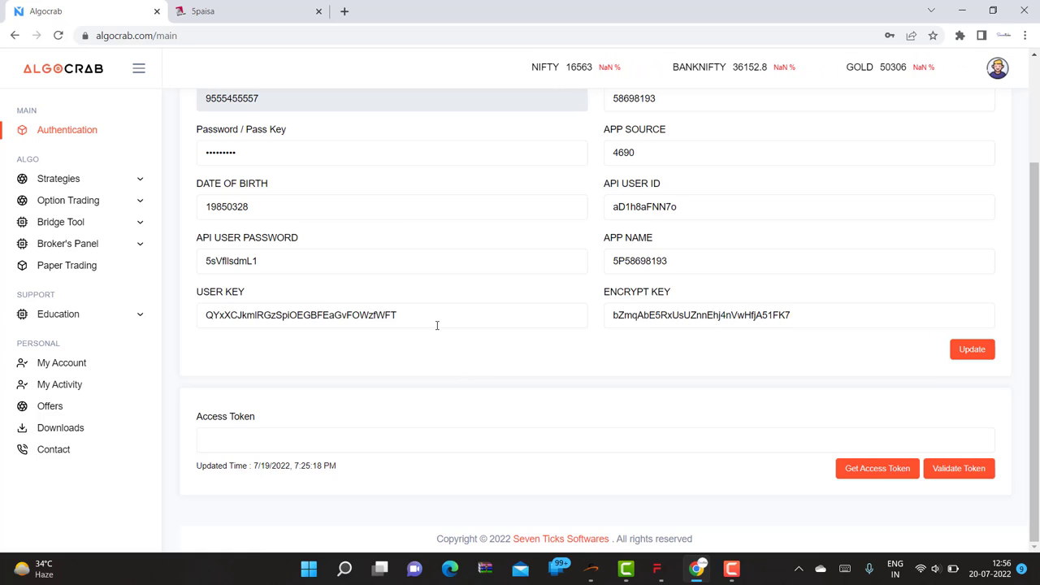
# Step: Open Customize Strategy and start creating a symbol
pyautogui.click(58, 181)
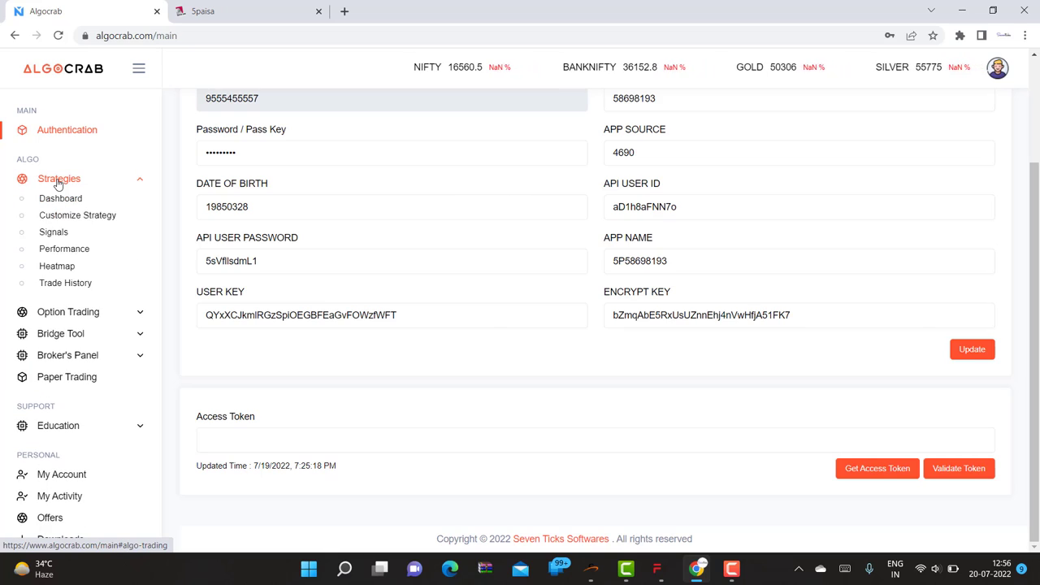
pyautogui.click(82, 218)
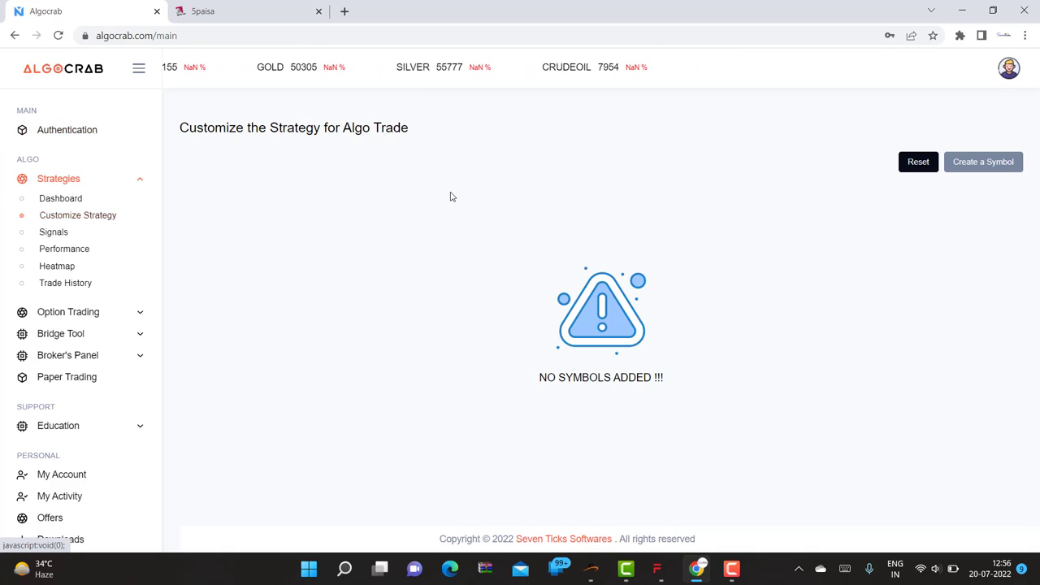
pyautogui.click(979, 167)
# Step: Set the exchange type to NSE, search for sbin and select the SBIN symbol
pyautogui.click(404, 220)
pyautogui.write('sbin')
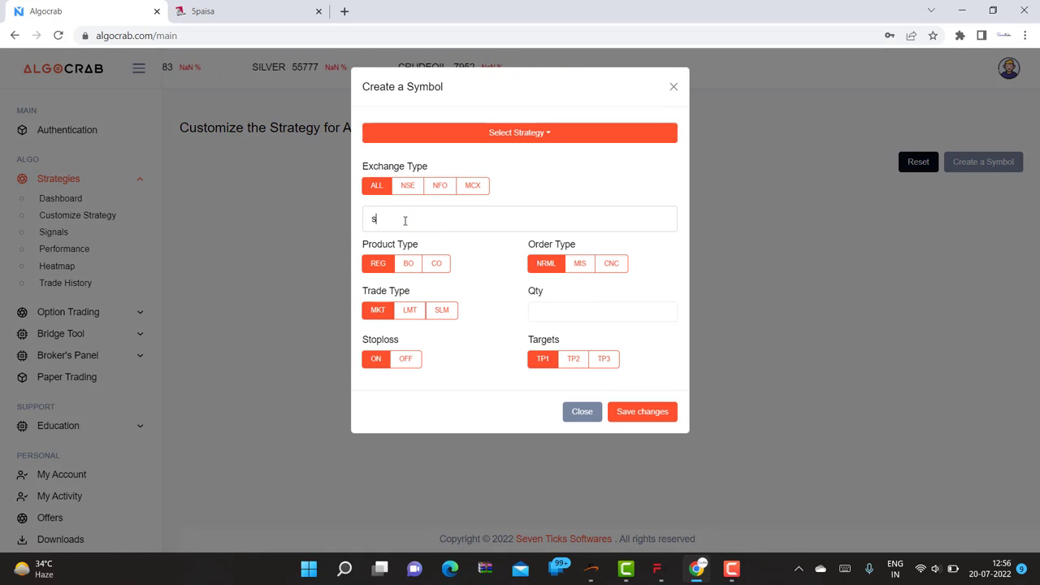
pyautogui.click(408, 189)
pyautogui.moveTo(401, 219); pyautogui.dragTo(328, 220)
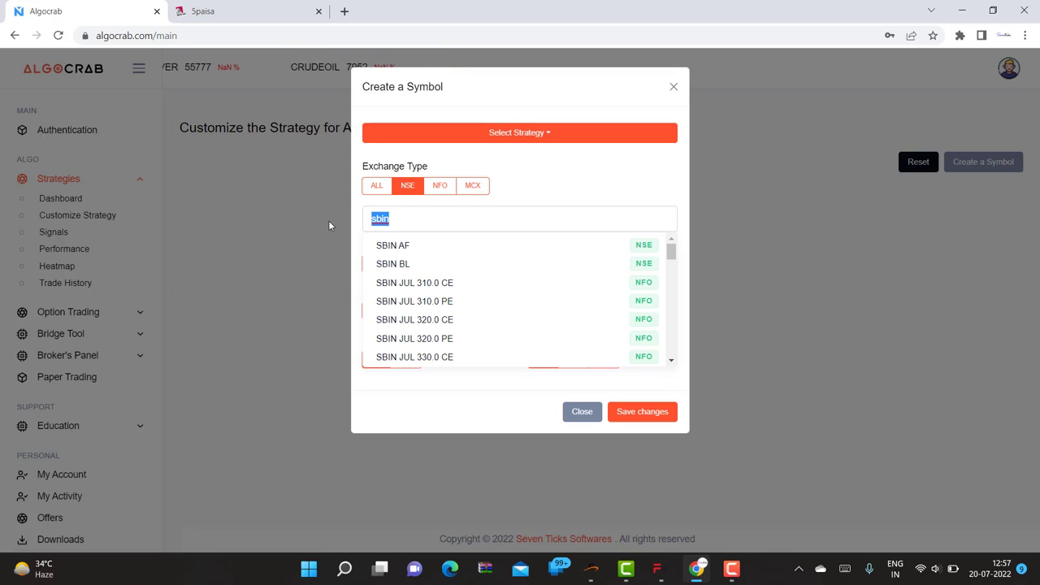
pyautogui.write('sbin')
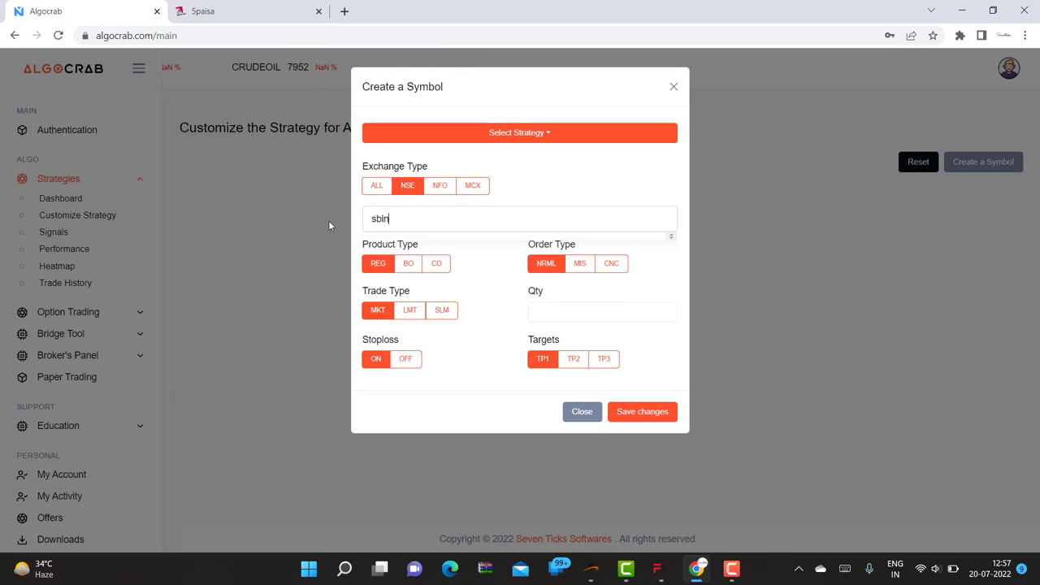
pyautogui.scroll(-5, 425, 268)
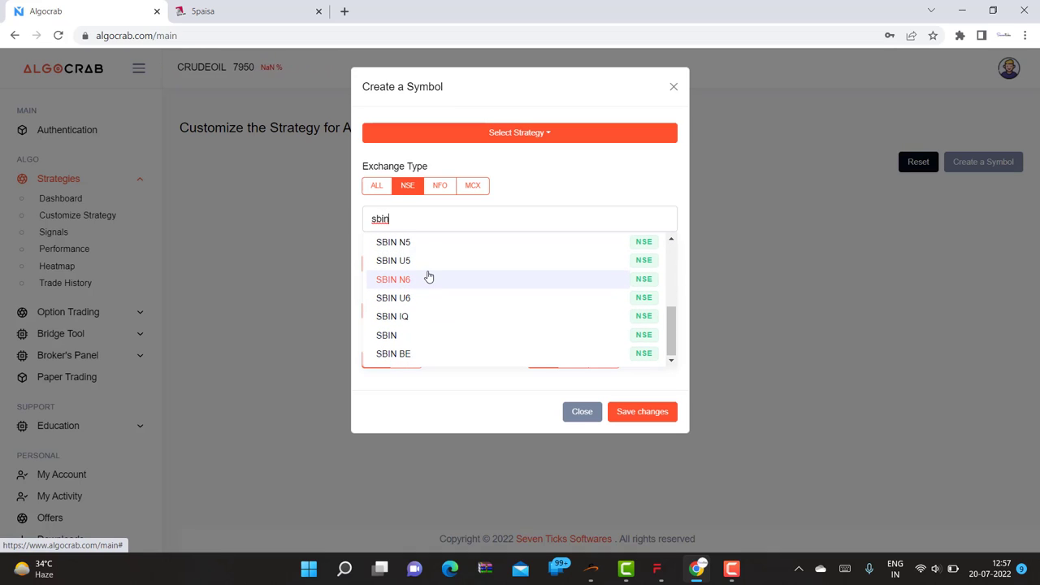
pyautogui.click(398, 338)
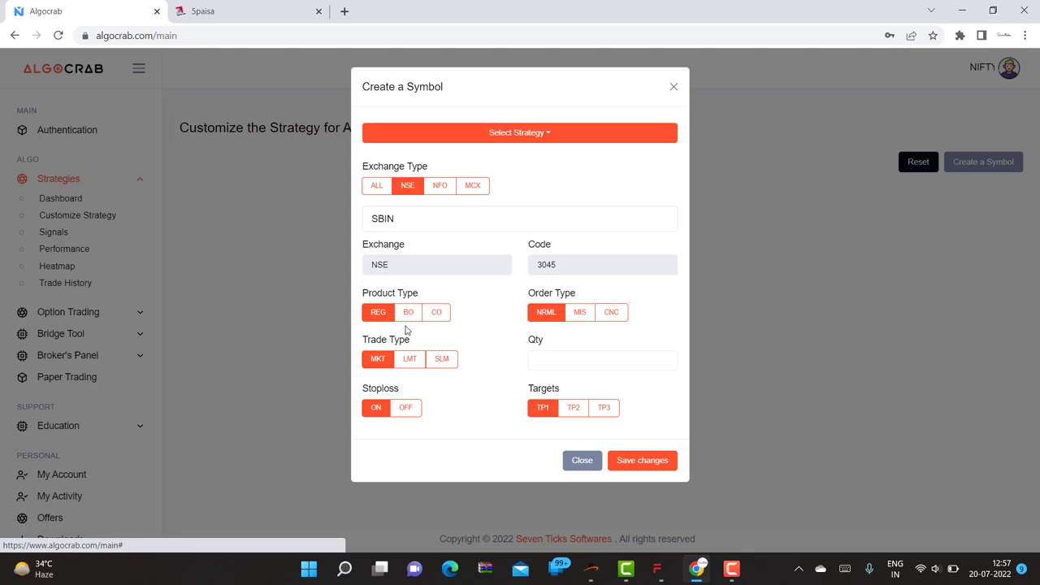
# Step: Set the exchange type to NFO, search for sbin jul fut and select the SBIN JUL FUT symbol
pyautogui.click(442, 188)
pyautogui.moveTo(400, 220); pyautogui.dragTo(367, 224)
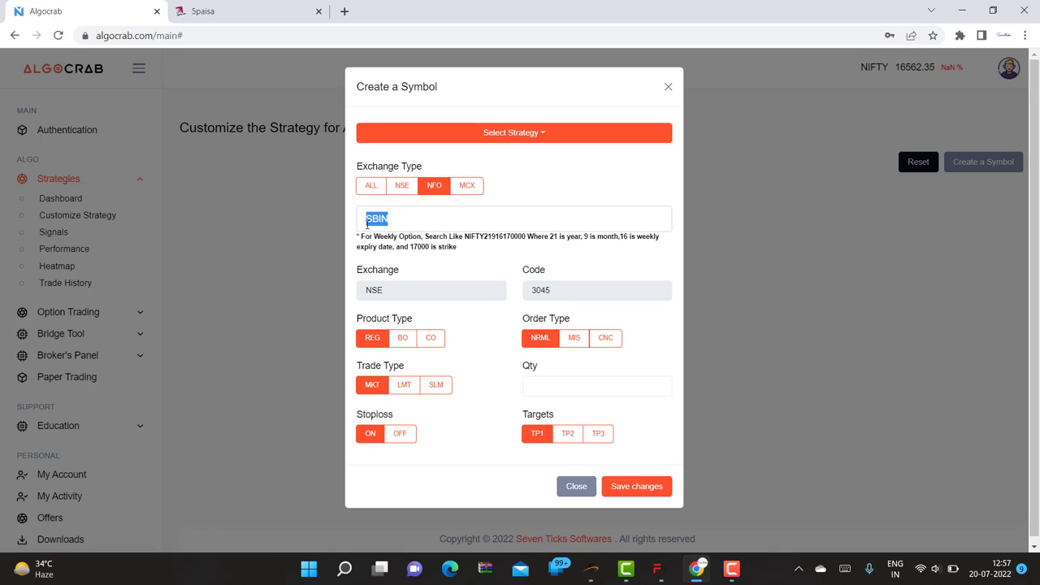
pyautogui.write('sbin jul')
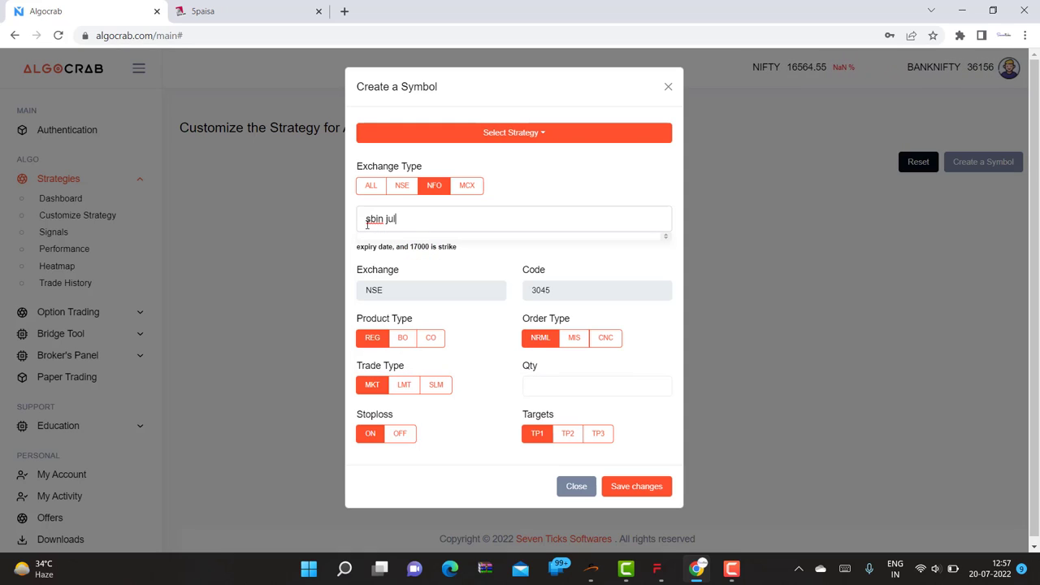
pyautogui.write(' fut')
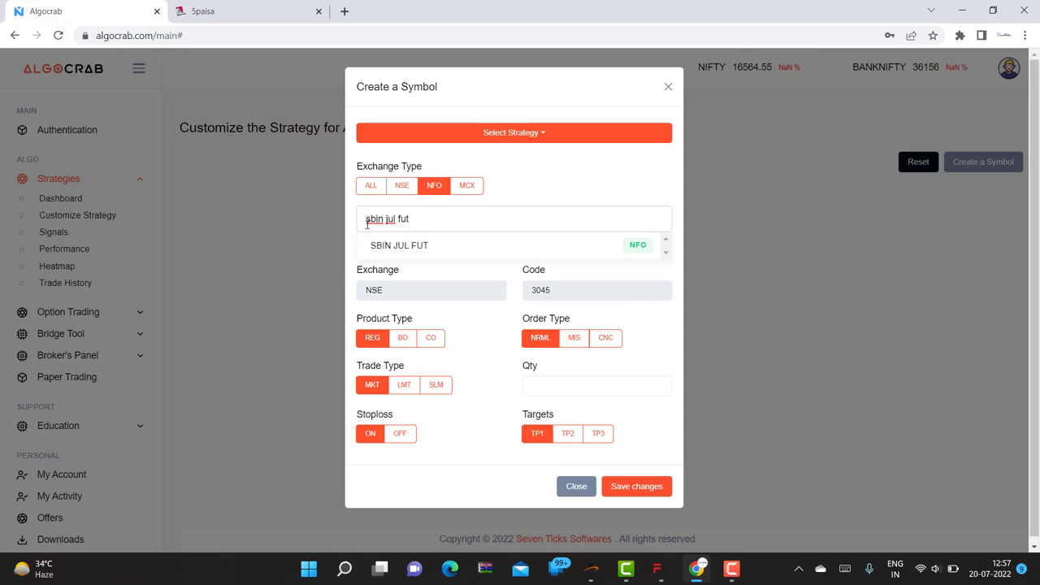
pyautogui.click(419, 253)
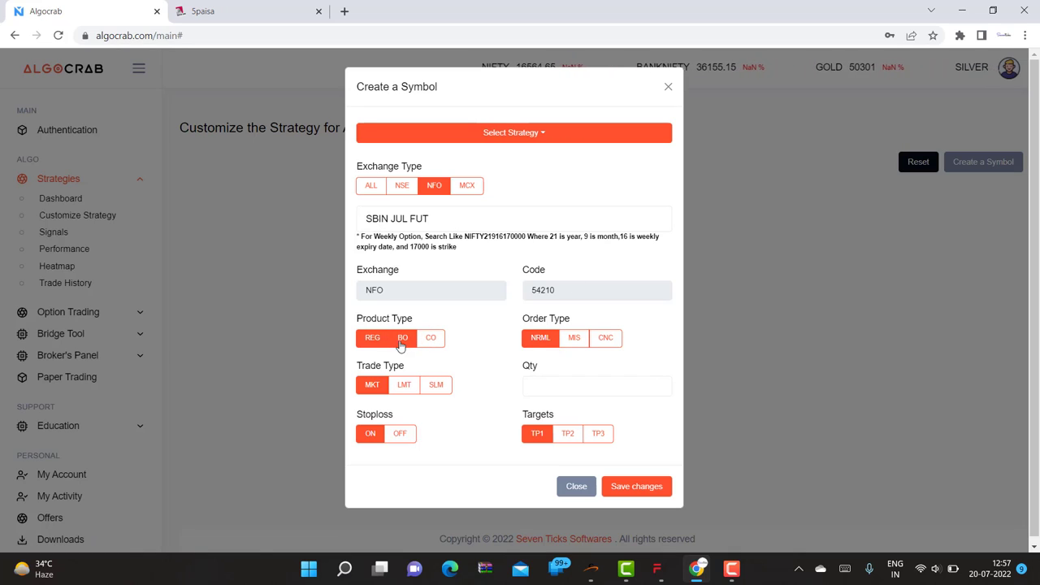
# Step: Set the symbol's order type to MIS and assign it to the MONEY MACHINE strategy
pyautogui.click(430, 340)
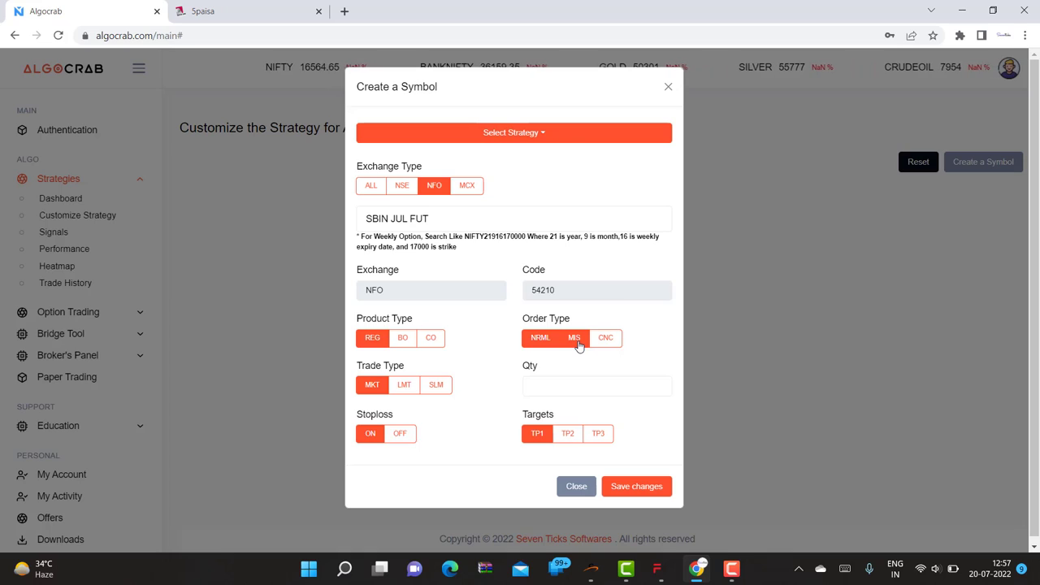
pyautogui.click(577, 345)
pyautogui.click(537, 134)
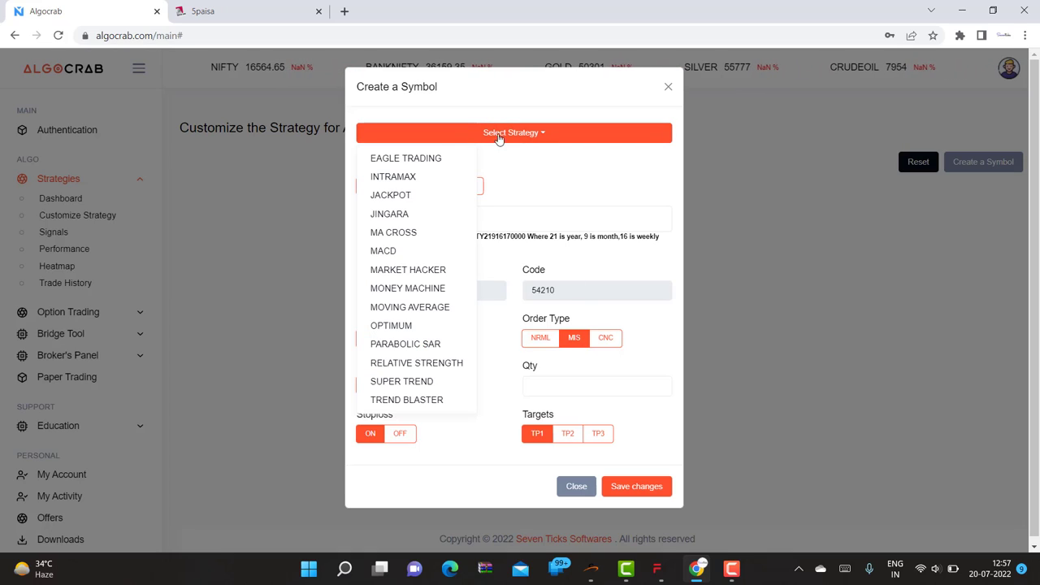
pyautogui.click(426, 289)
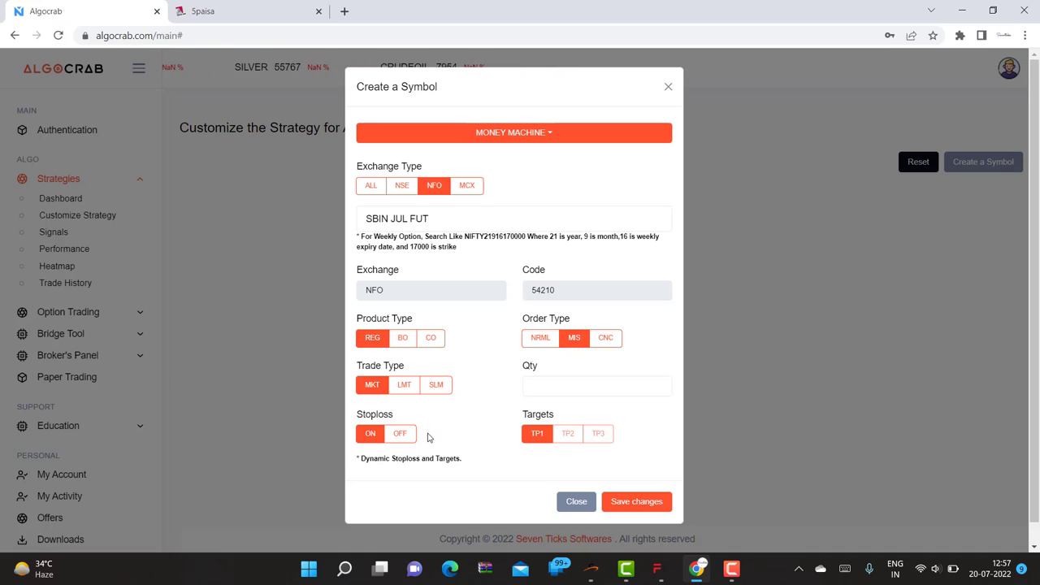
# Step: Save the symbol with a quantity of 1500 and start the SBIN JUL FUT instrument for algo trading
pyautogui.click(549, 387)
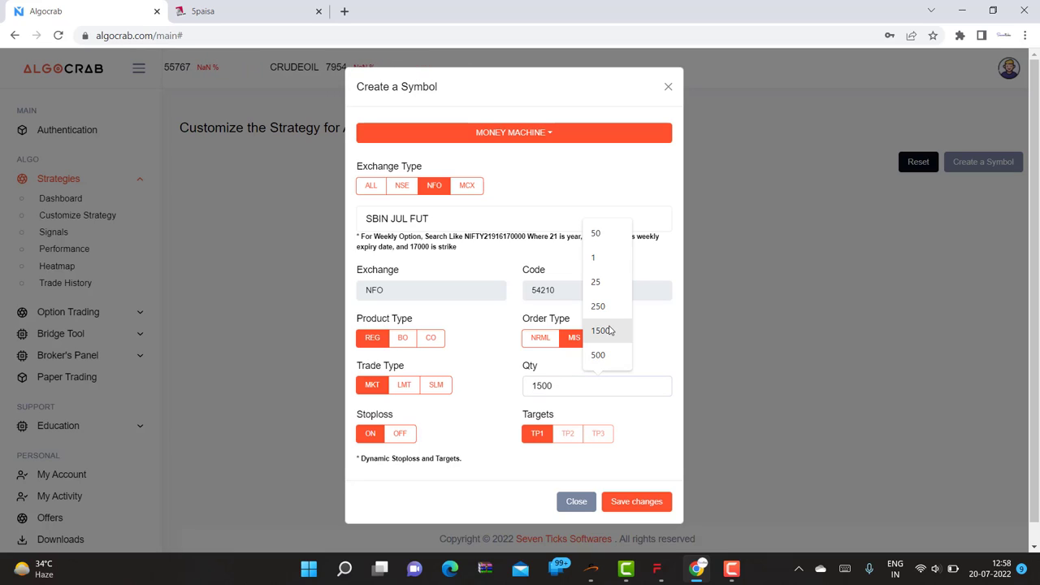
pyautogui.click(602, 331)
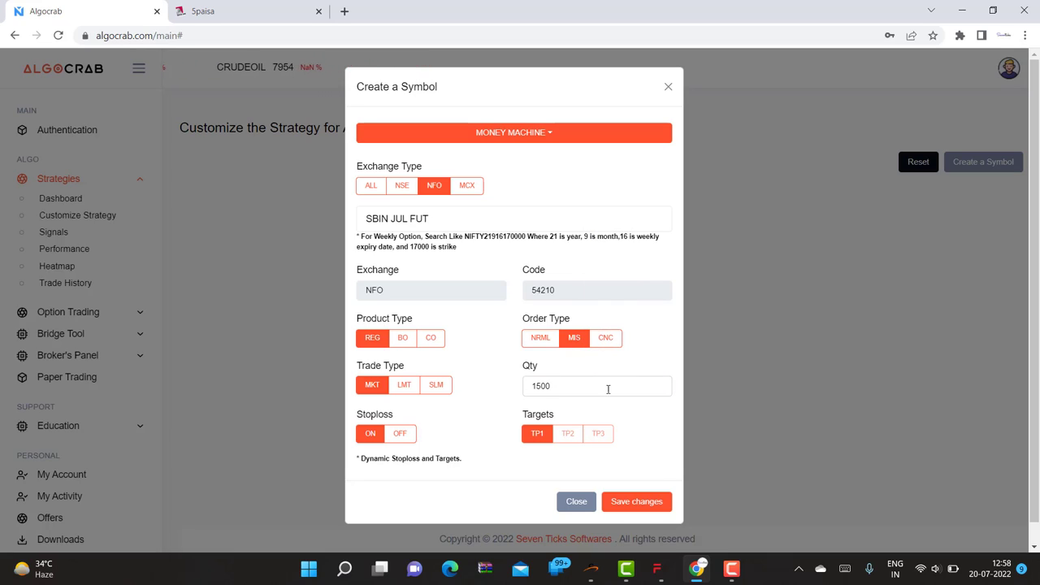
pyautogui.click(633, 502)
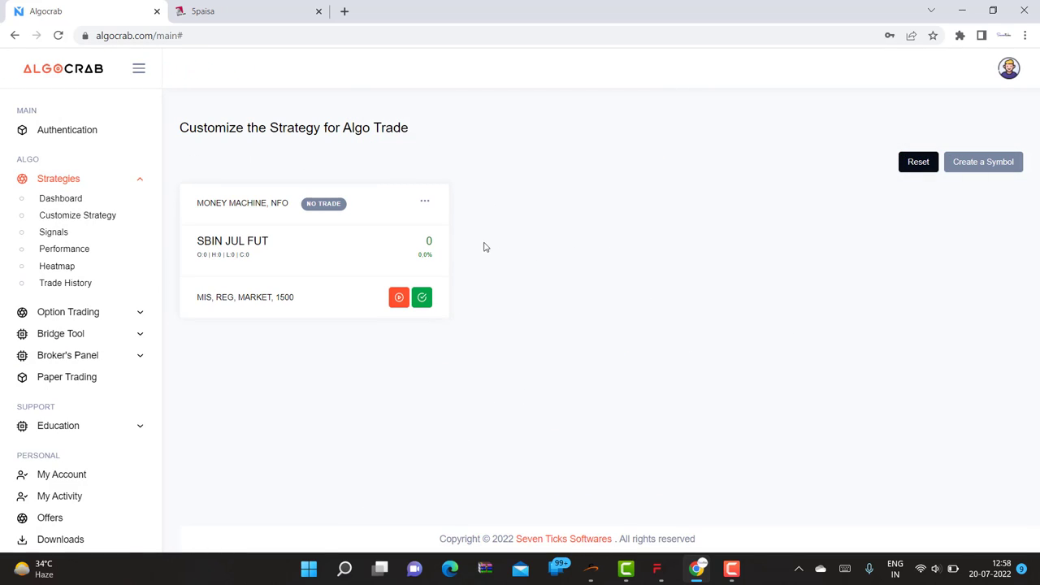
pyautogui.click(400, 299)
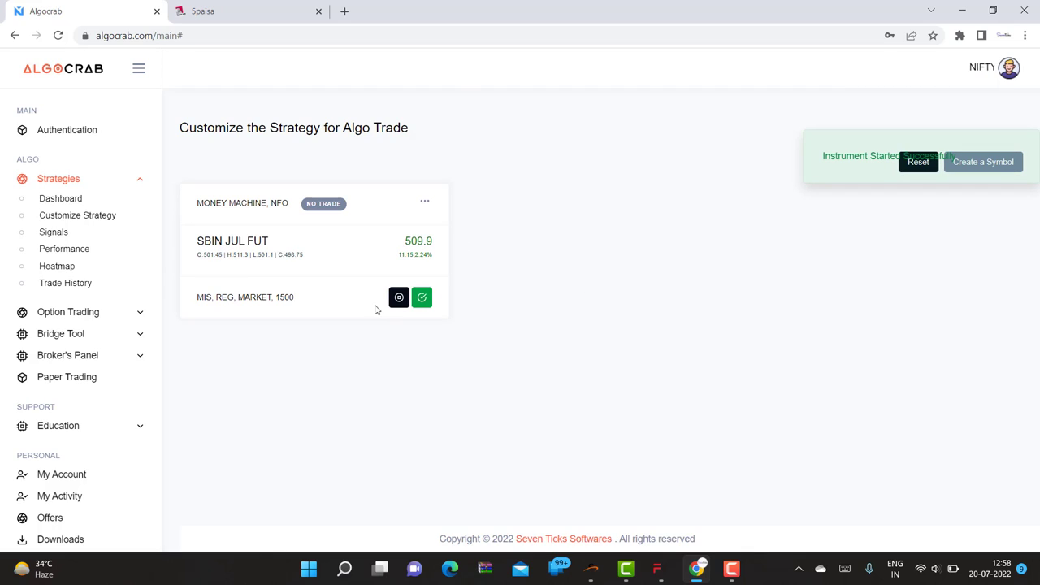